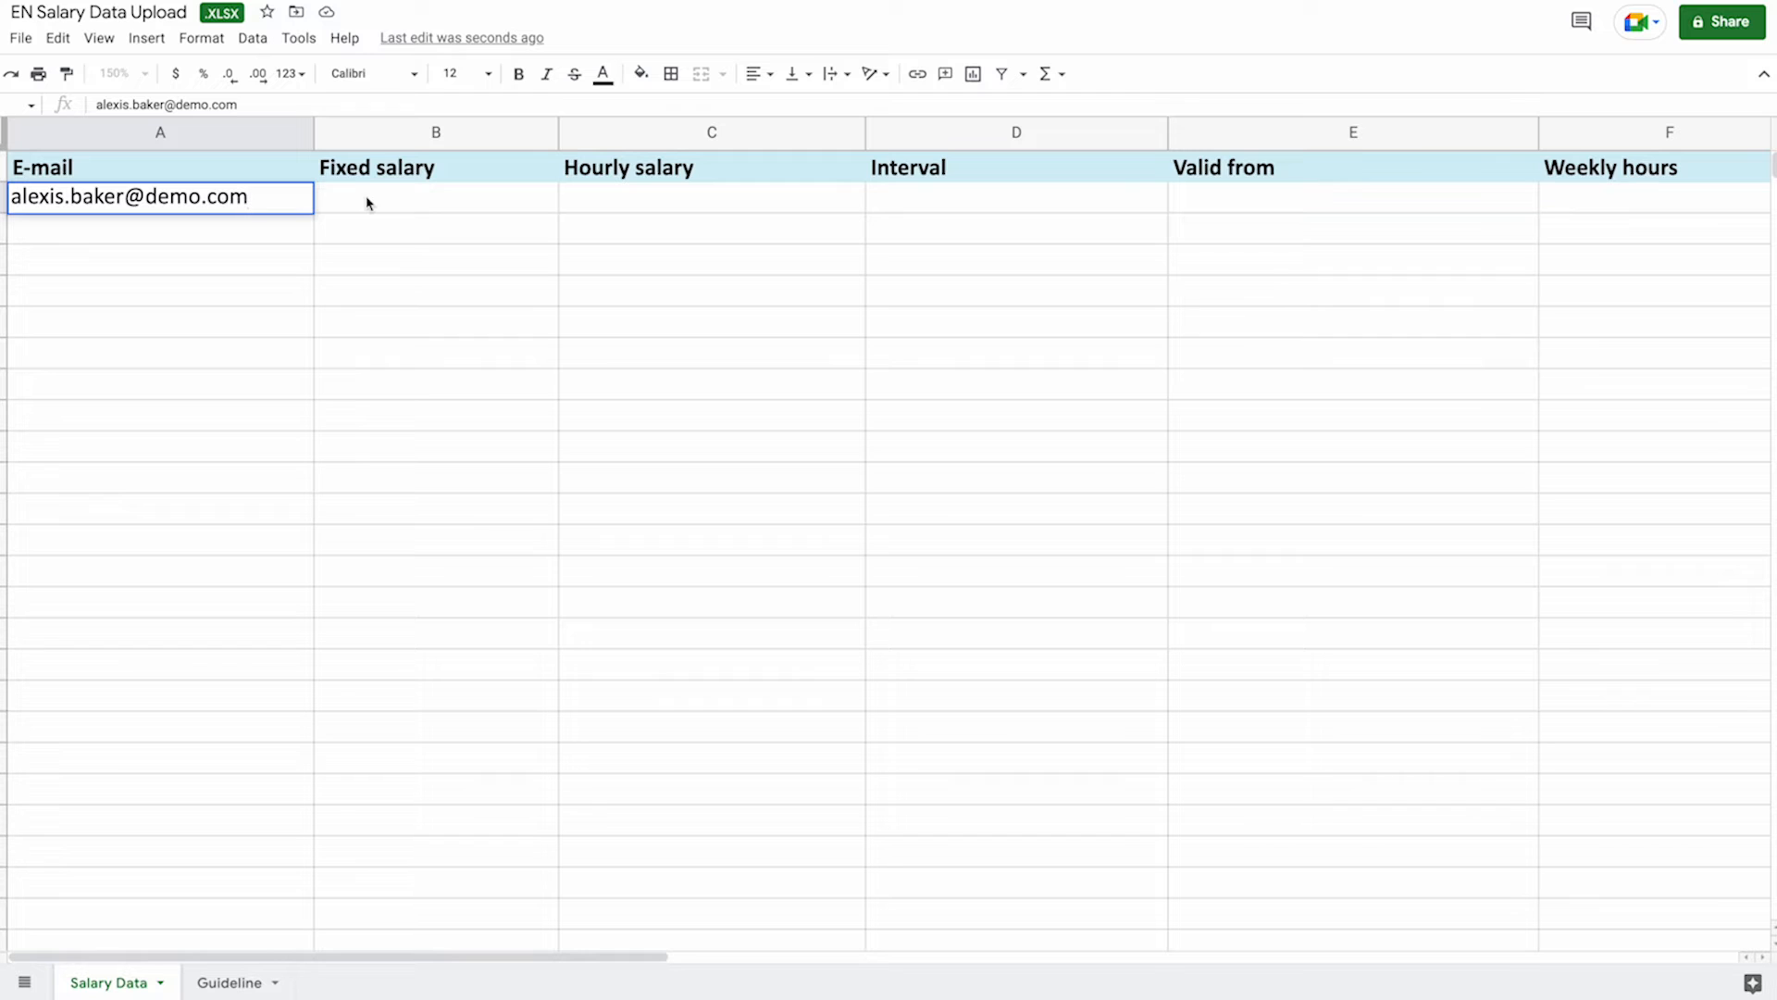
Enter a fixed salary of 3500 with a Monthly interval for the first employee in the salary data sheet
click(367, 204)
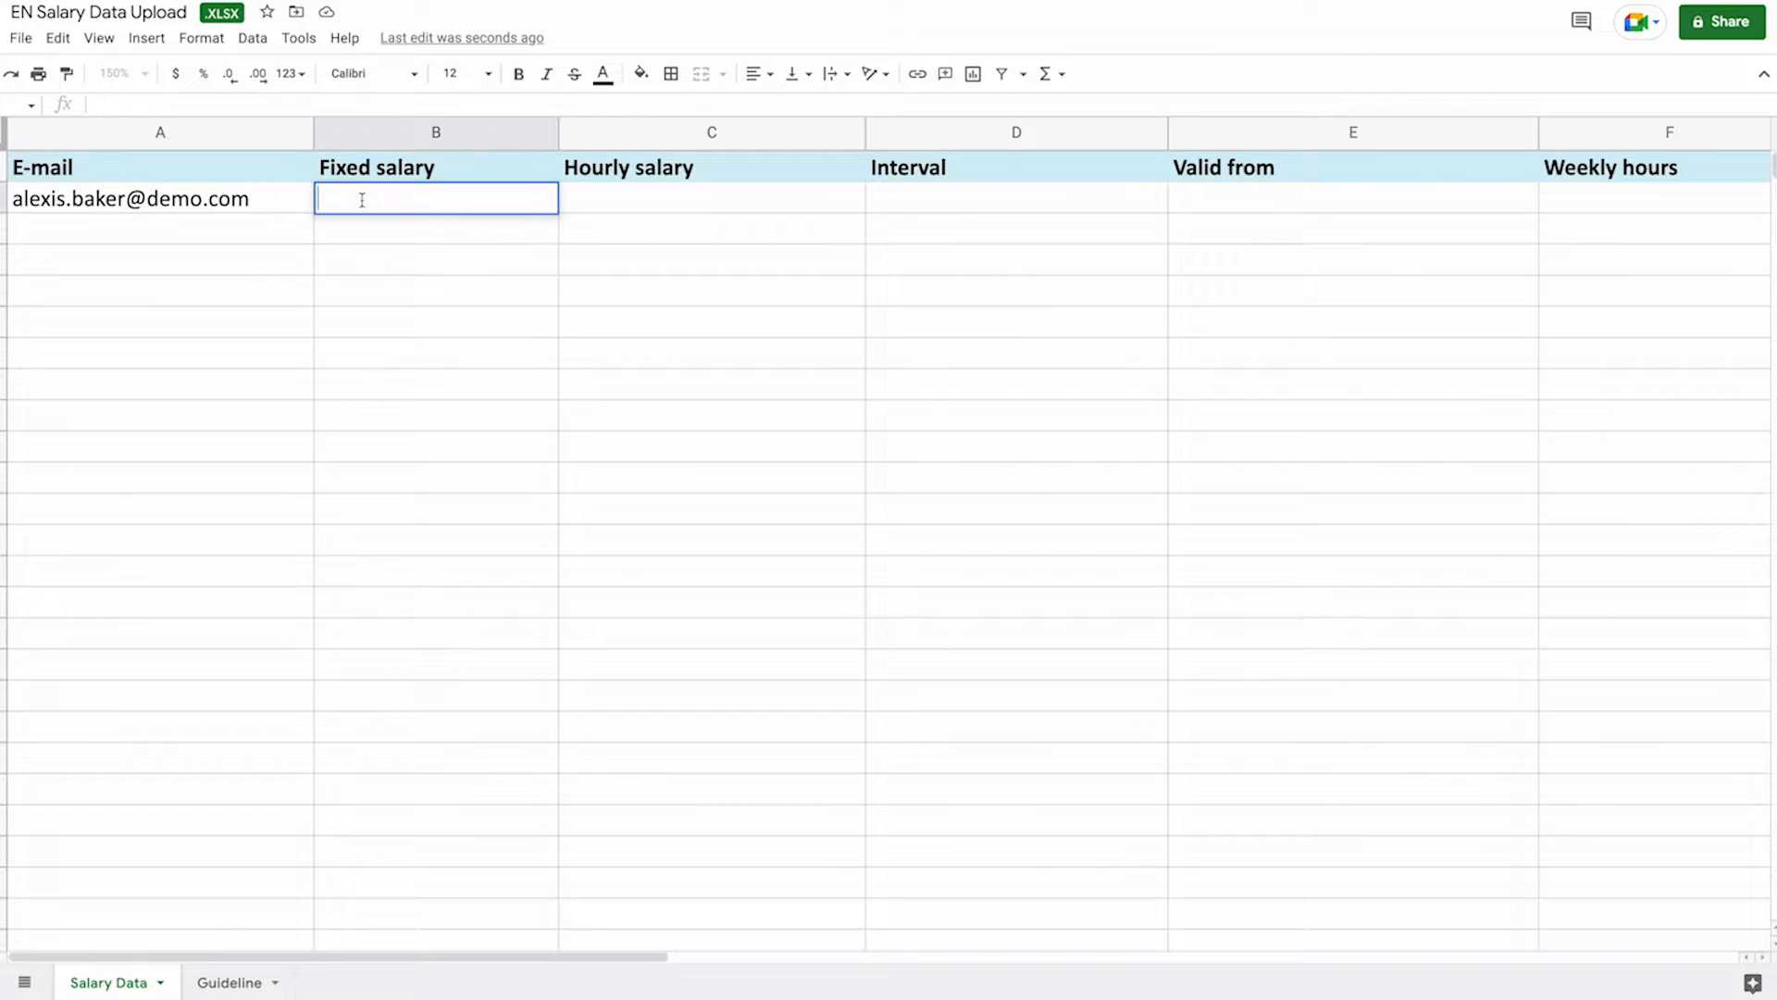
text(3500)
click(905, 198)
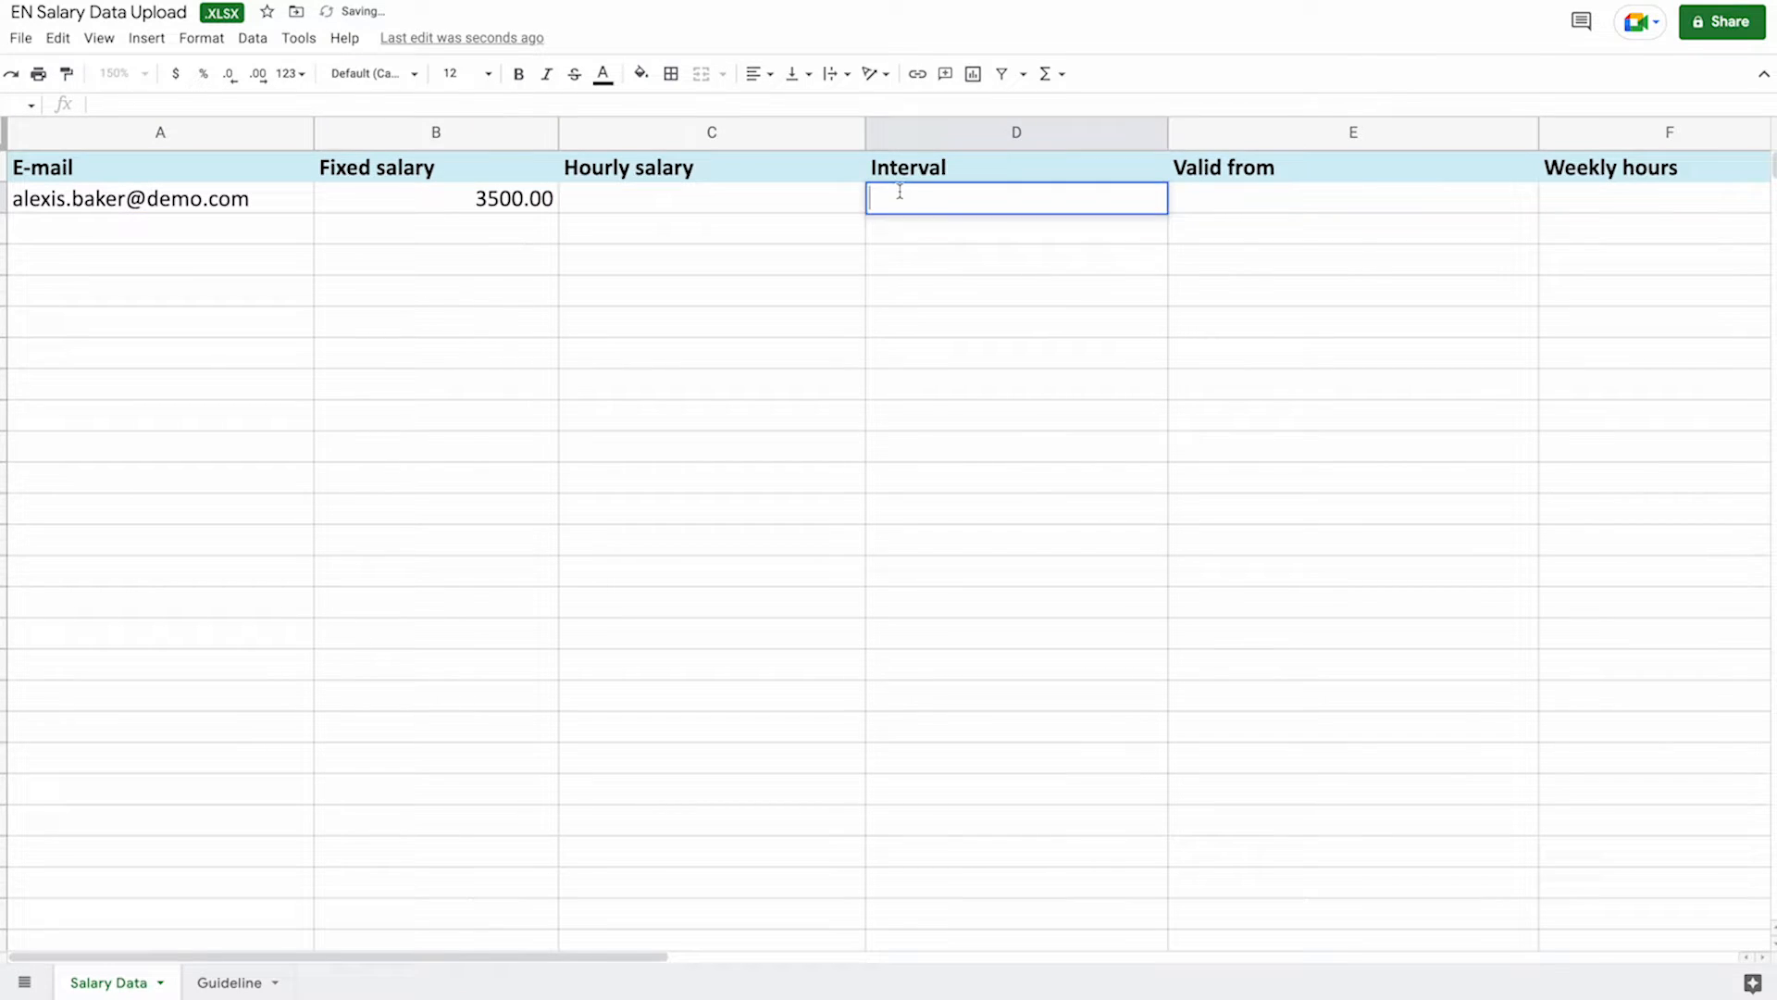
click(817, 207)
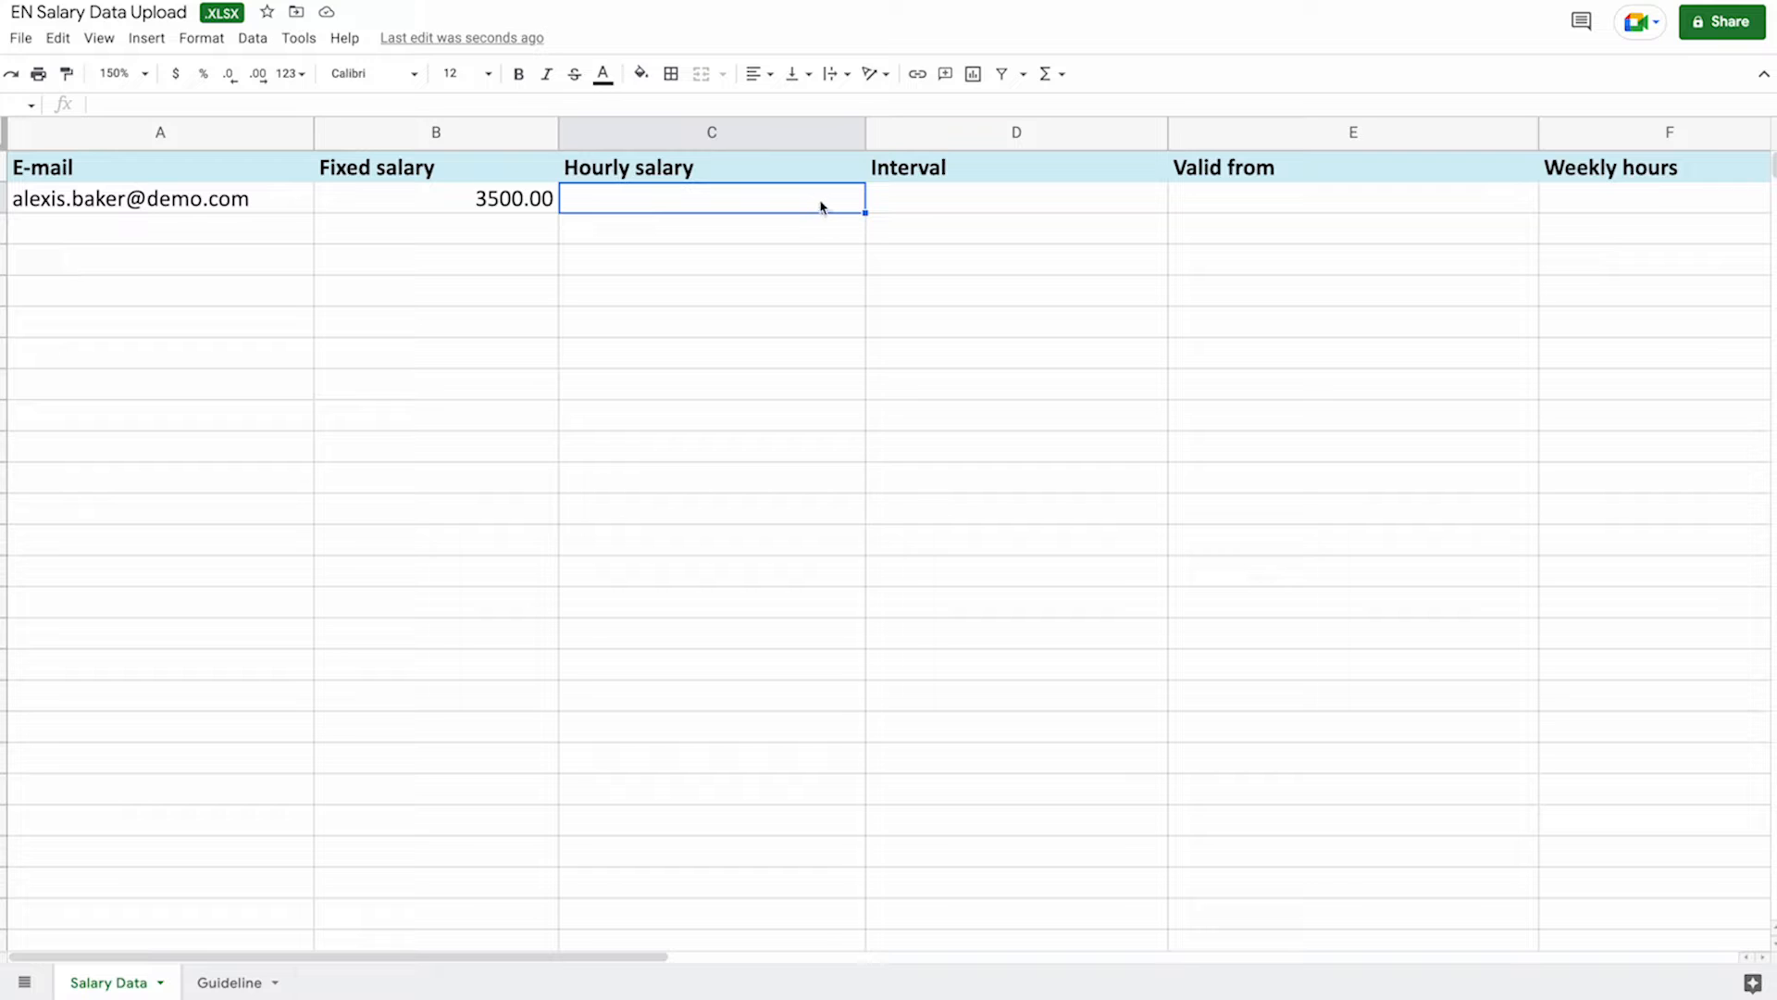
click(551, 209)
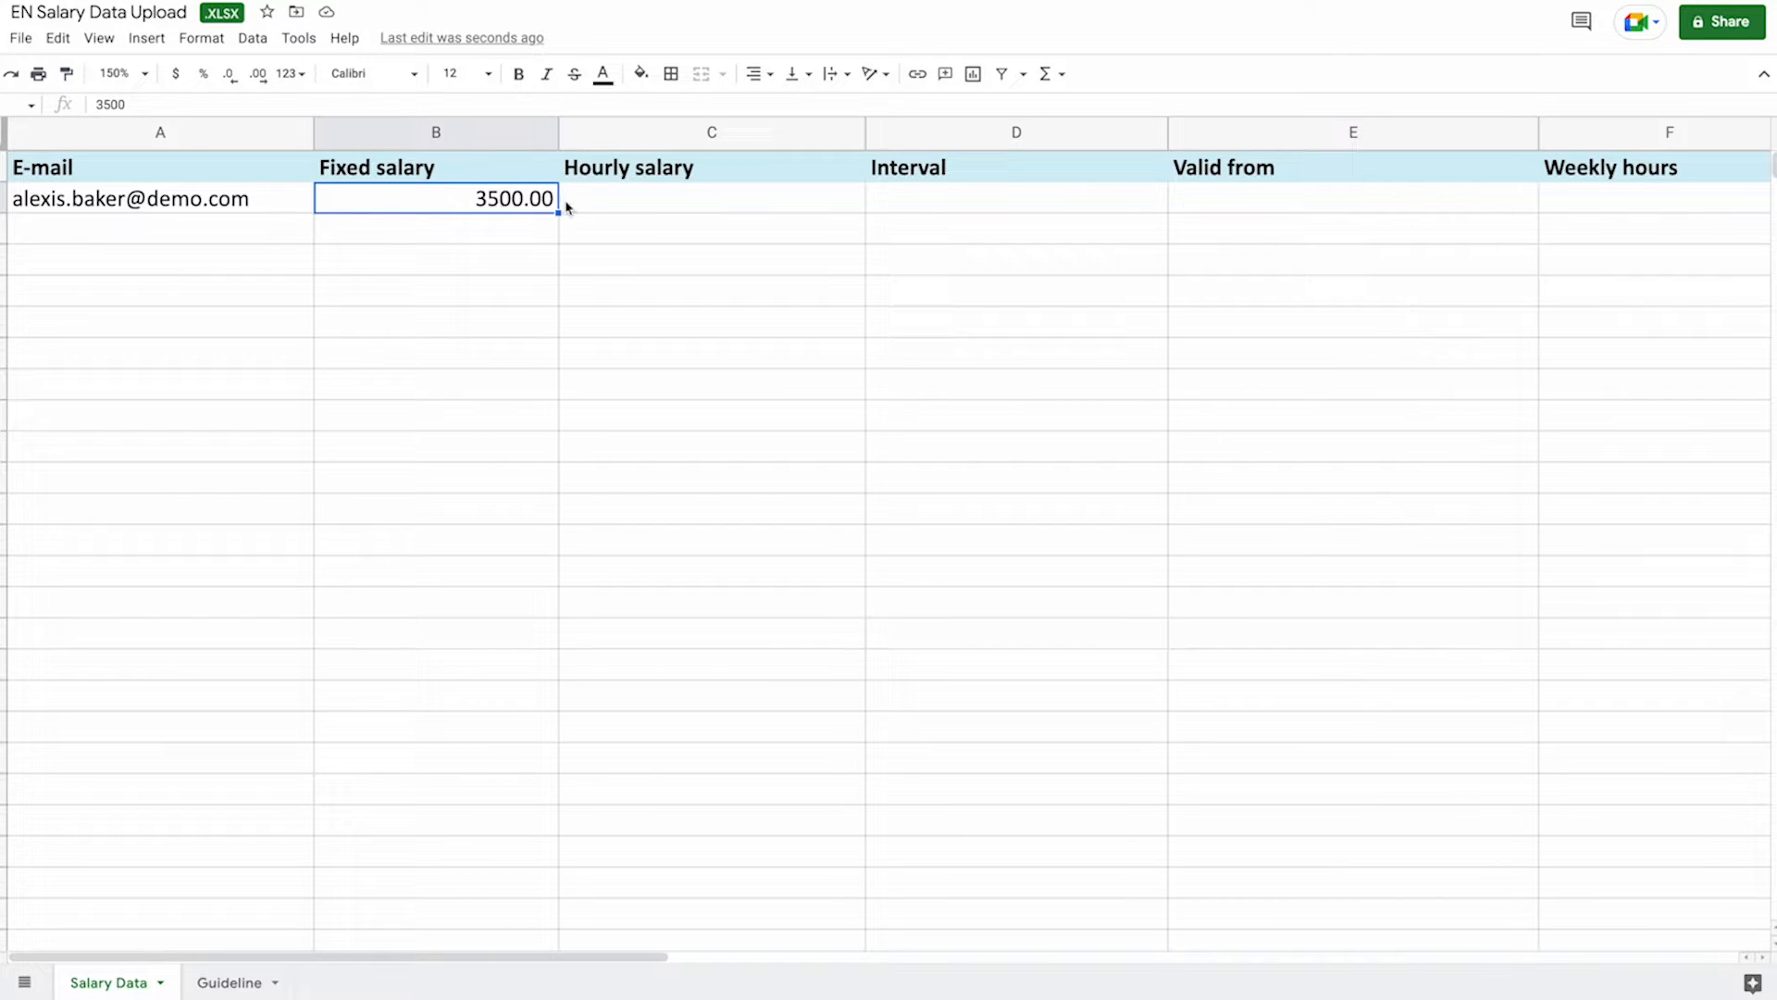
click(586, 208)
double_click(906, 194)
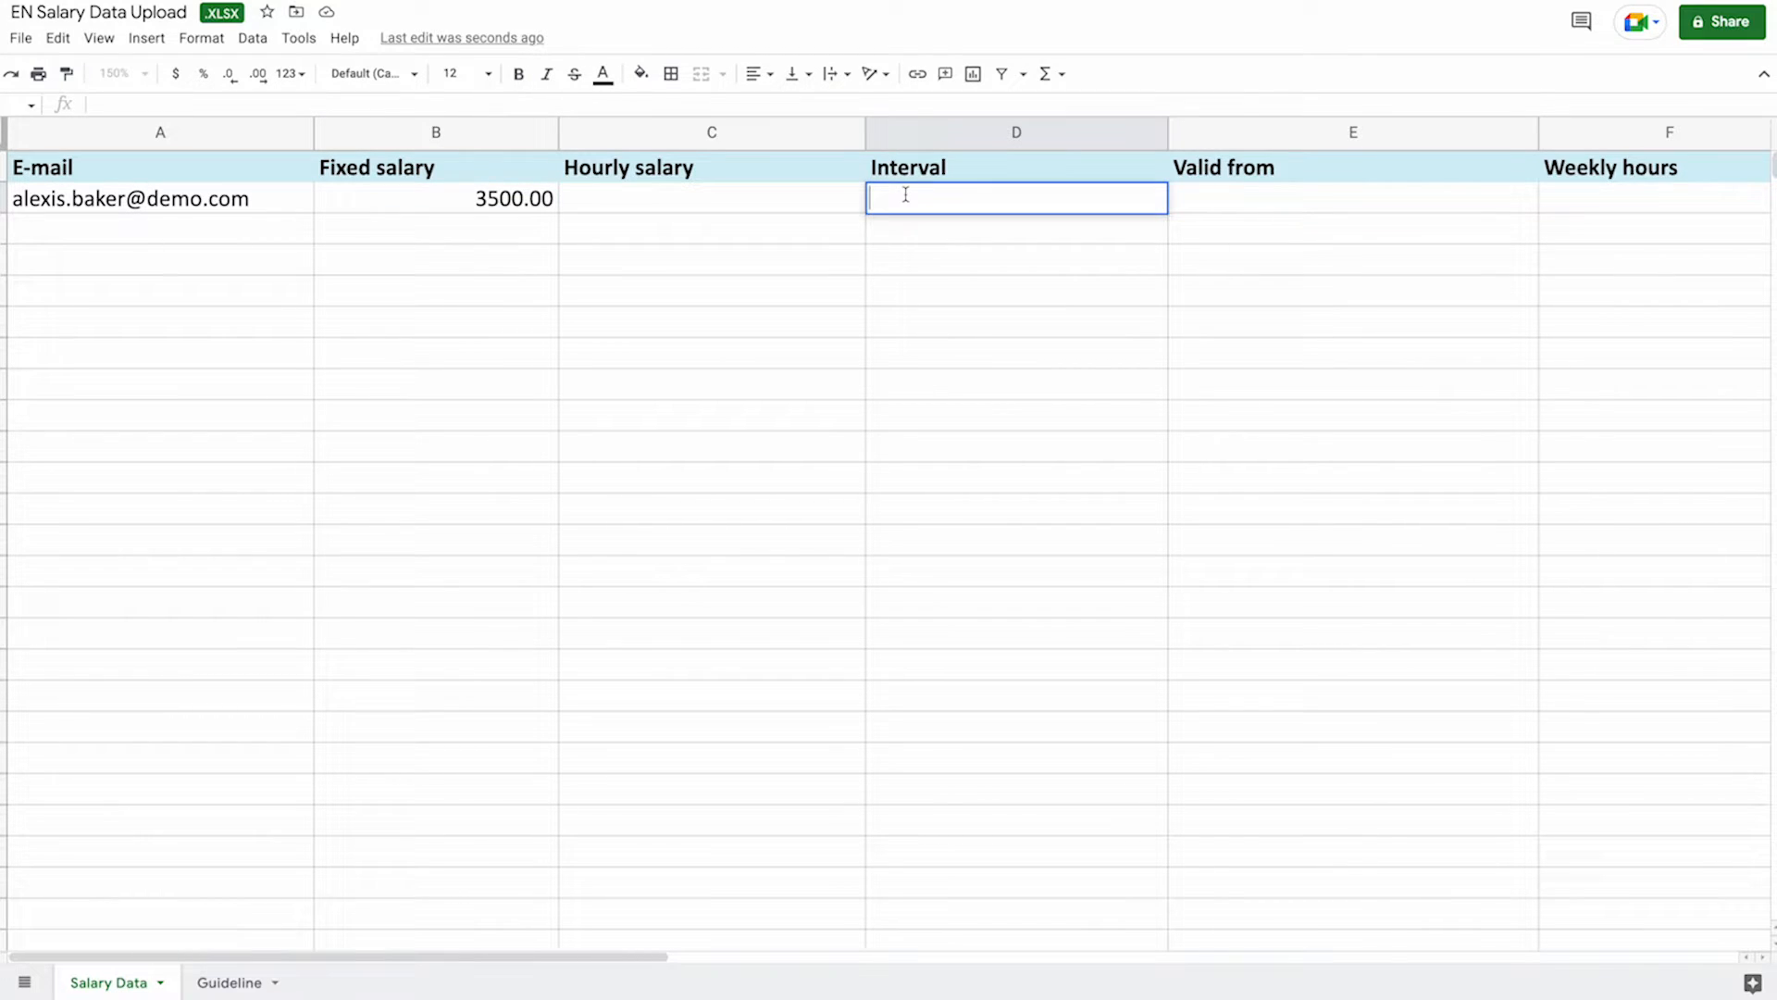
text(Monthly)
Enter 12.12.2022 as the employee's Valid from date and 40 as the weekly hours
click(1198, 206)
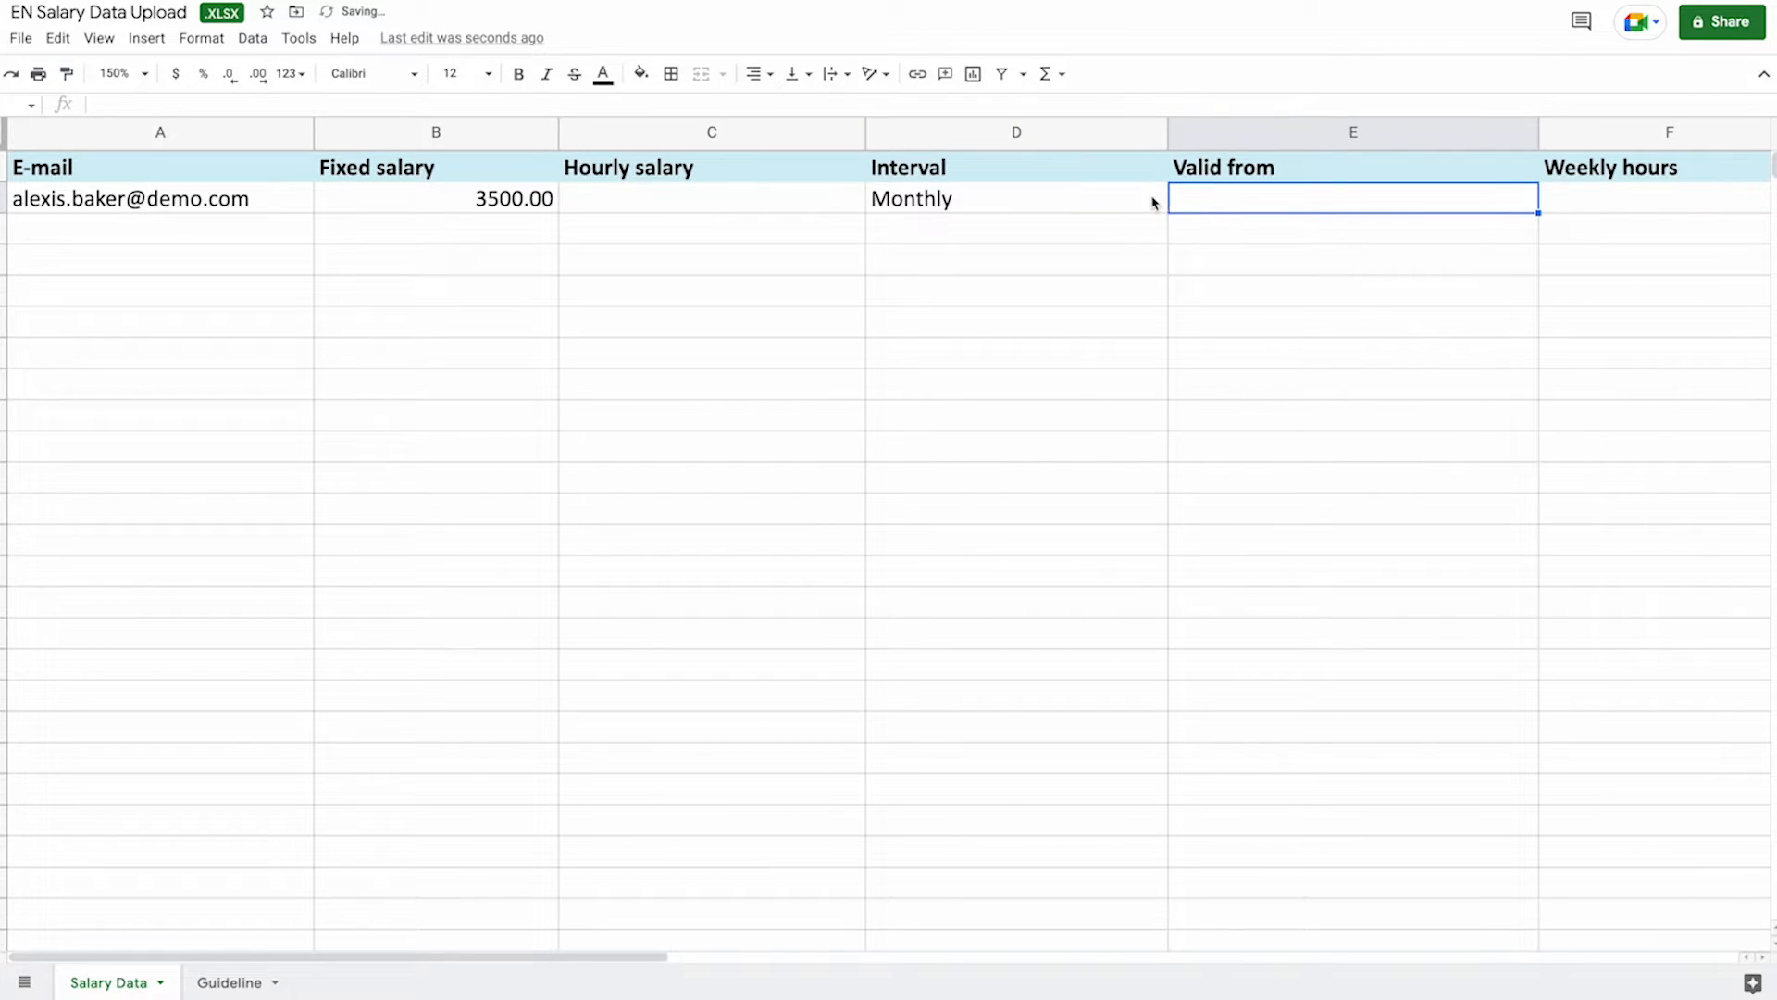
text(12.12.)
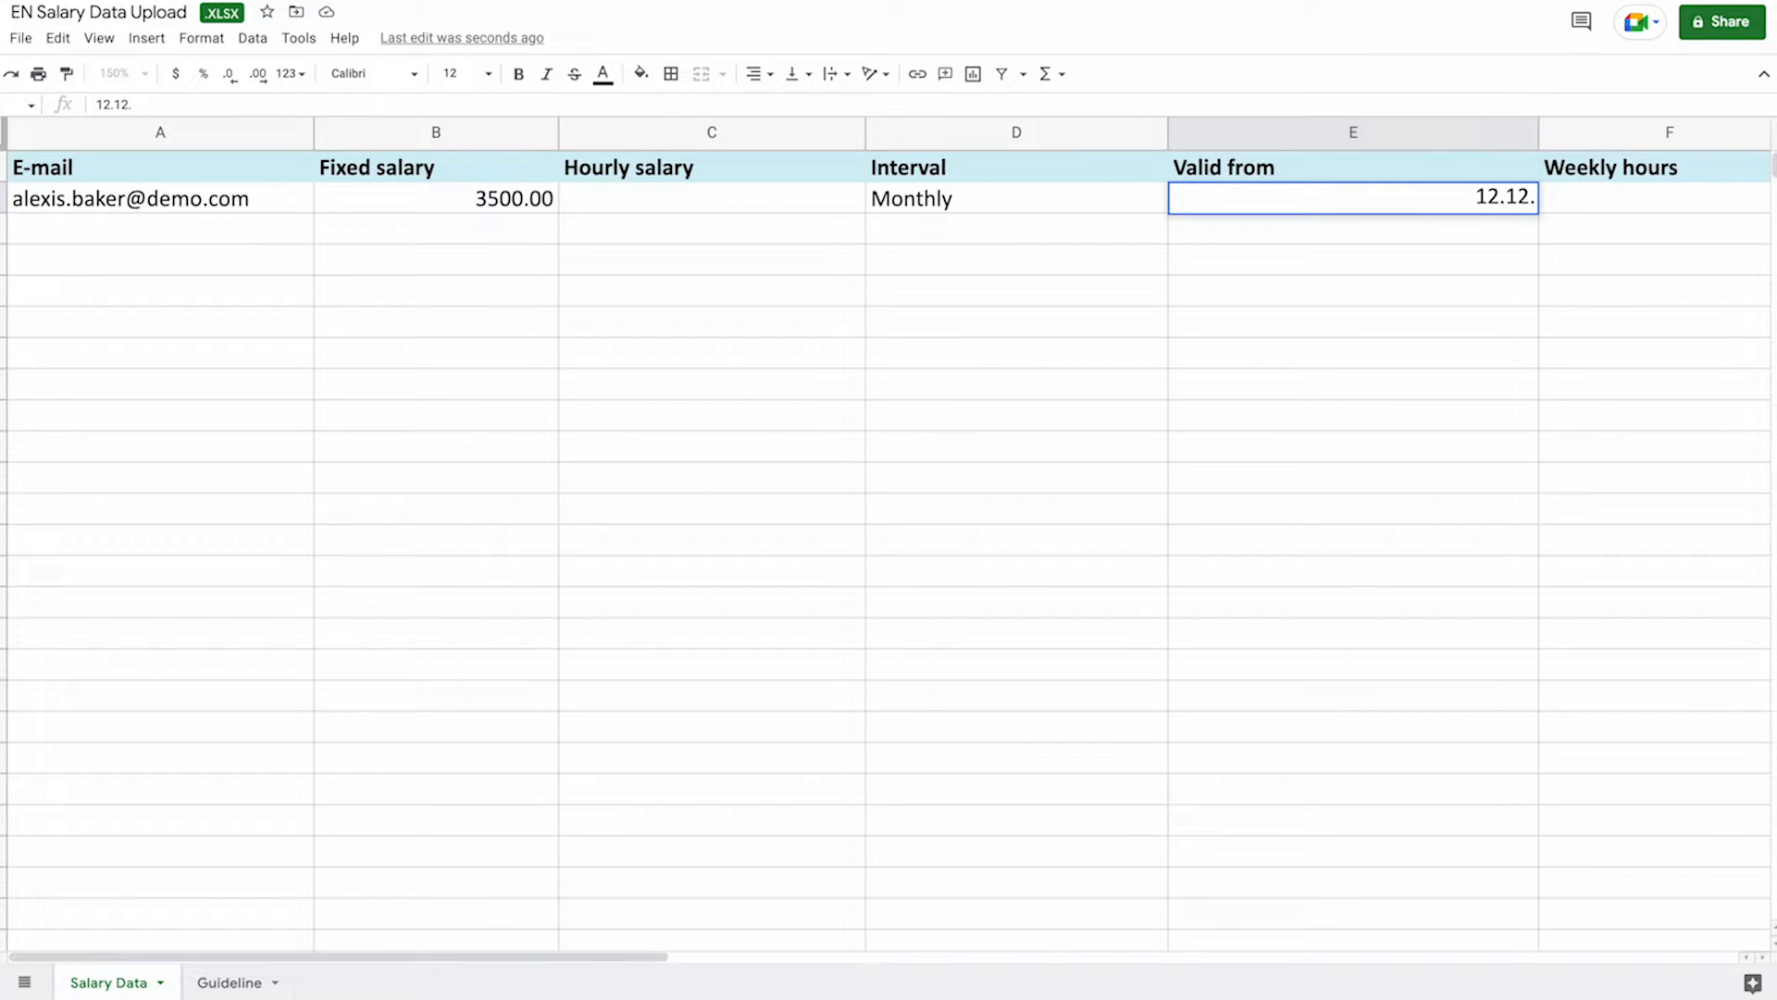
text(2022)
key(Tab)
text(40)
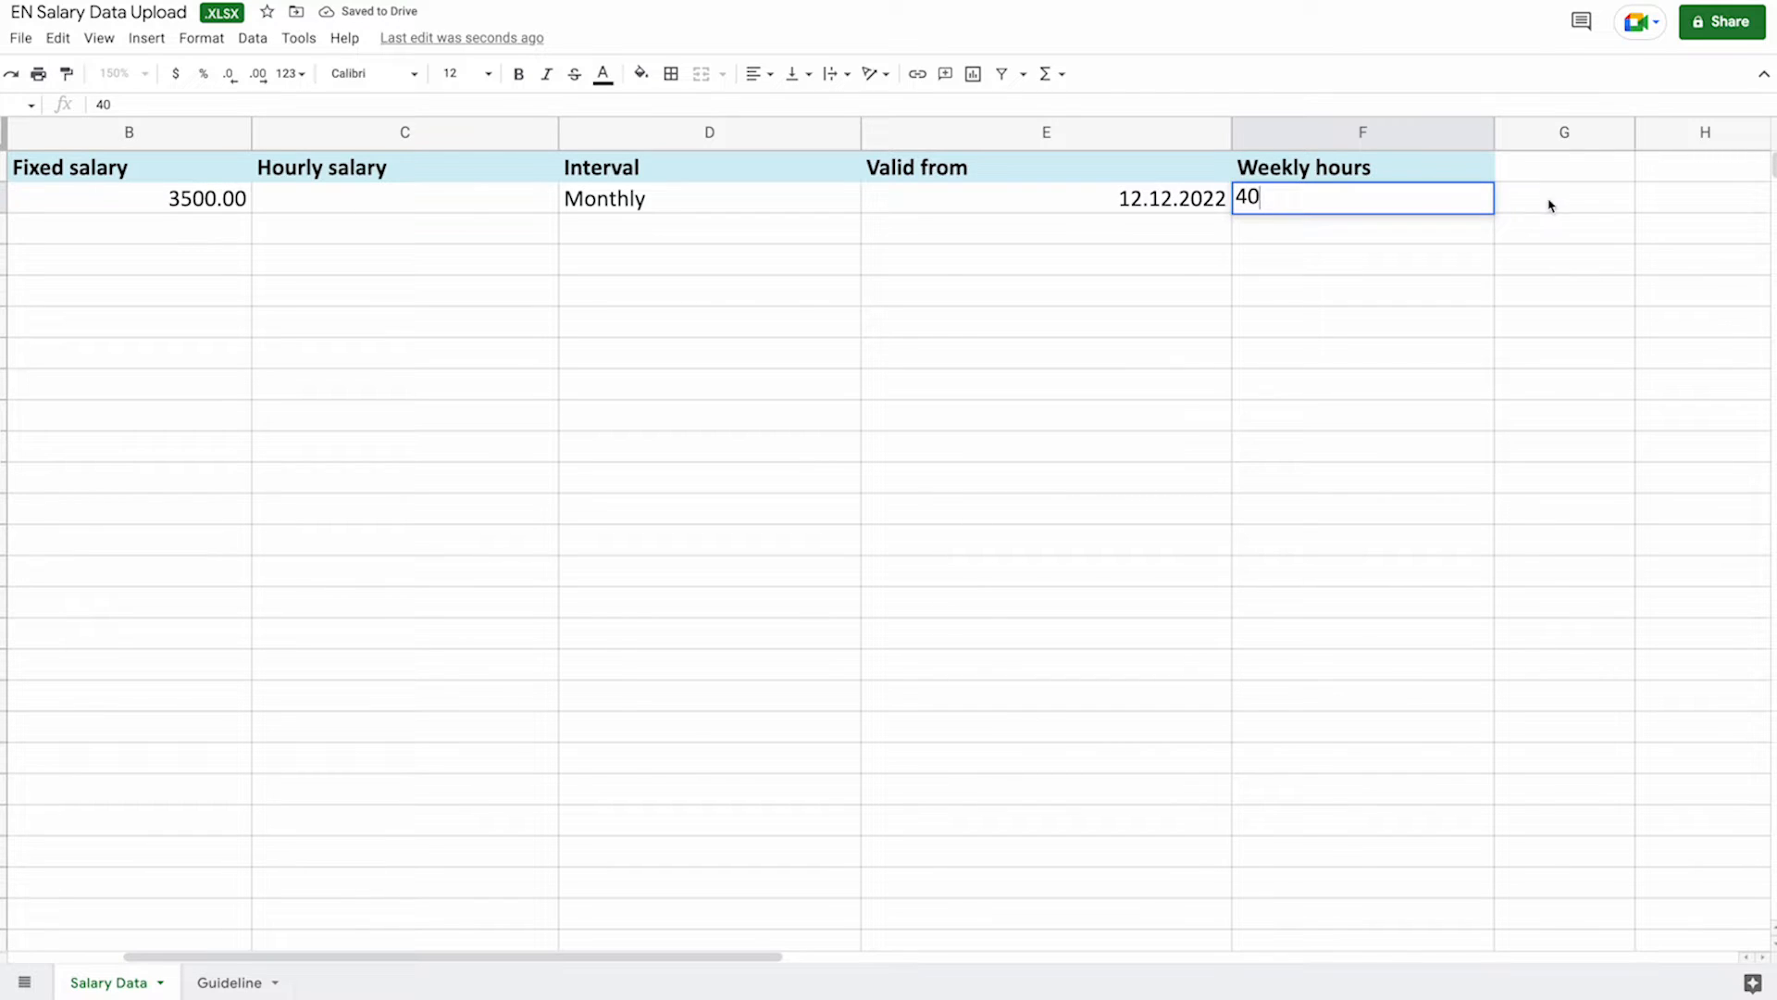
key(Tab)
click(1478, 203)
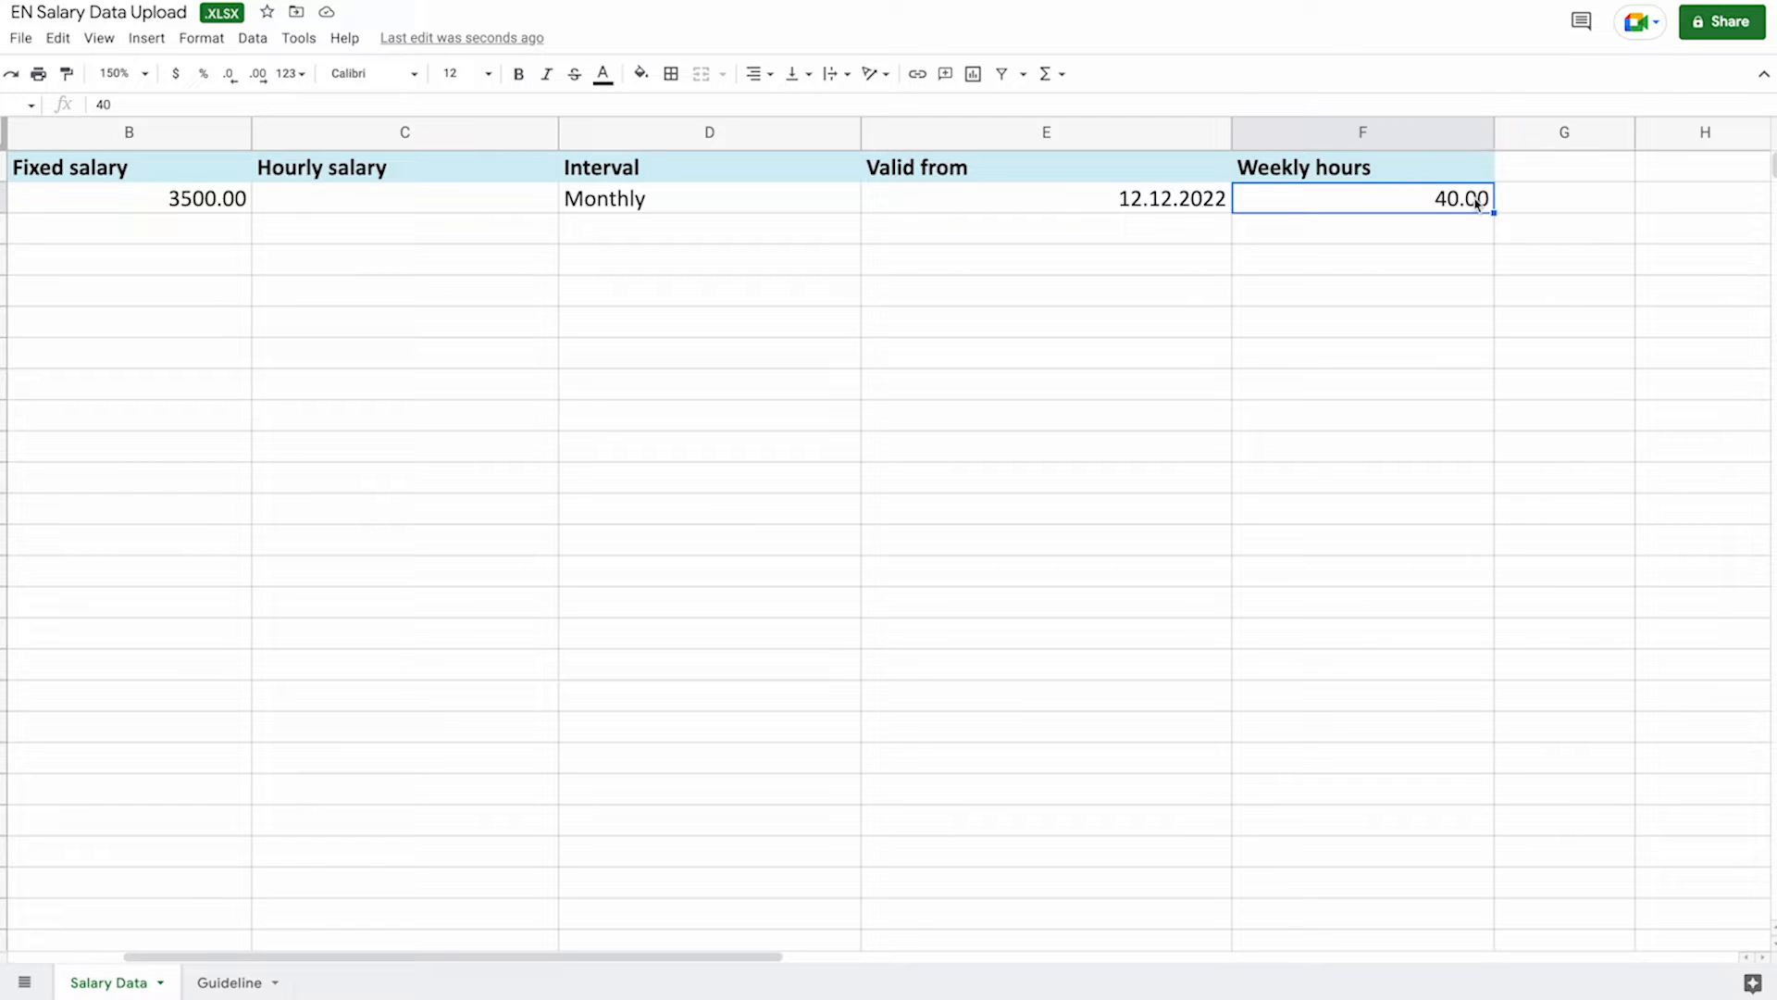
Change the year of the employee's Valid from date to 2018
click(1203, 205)
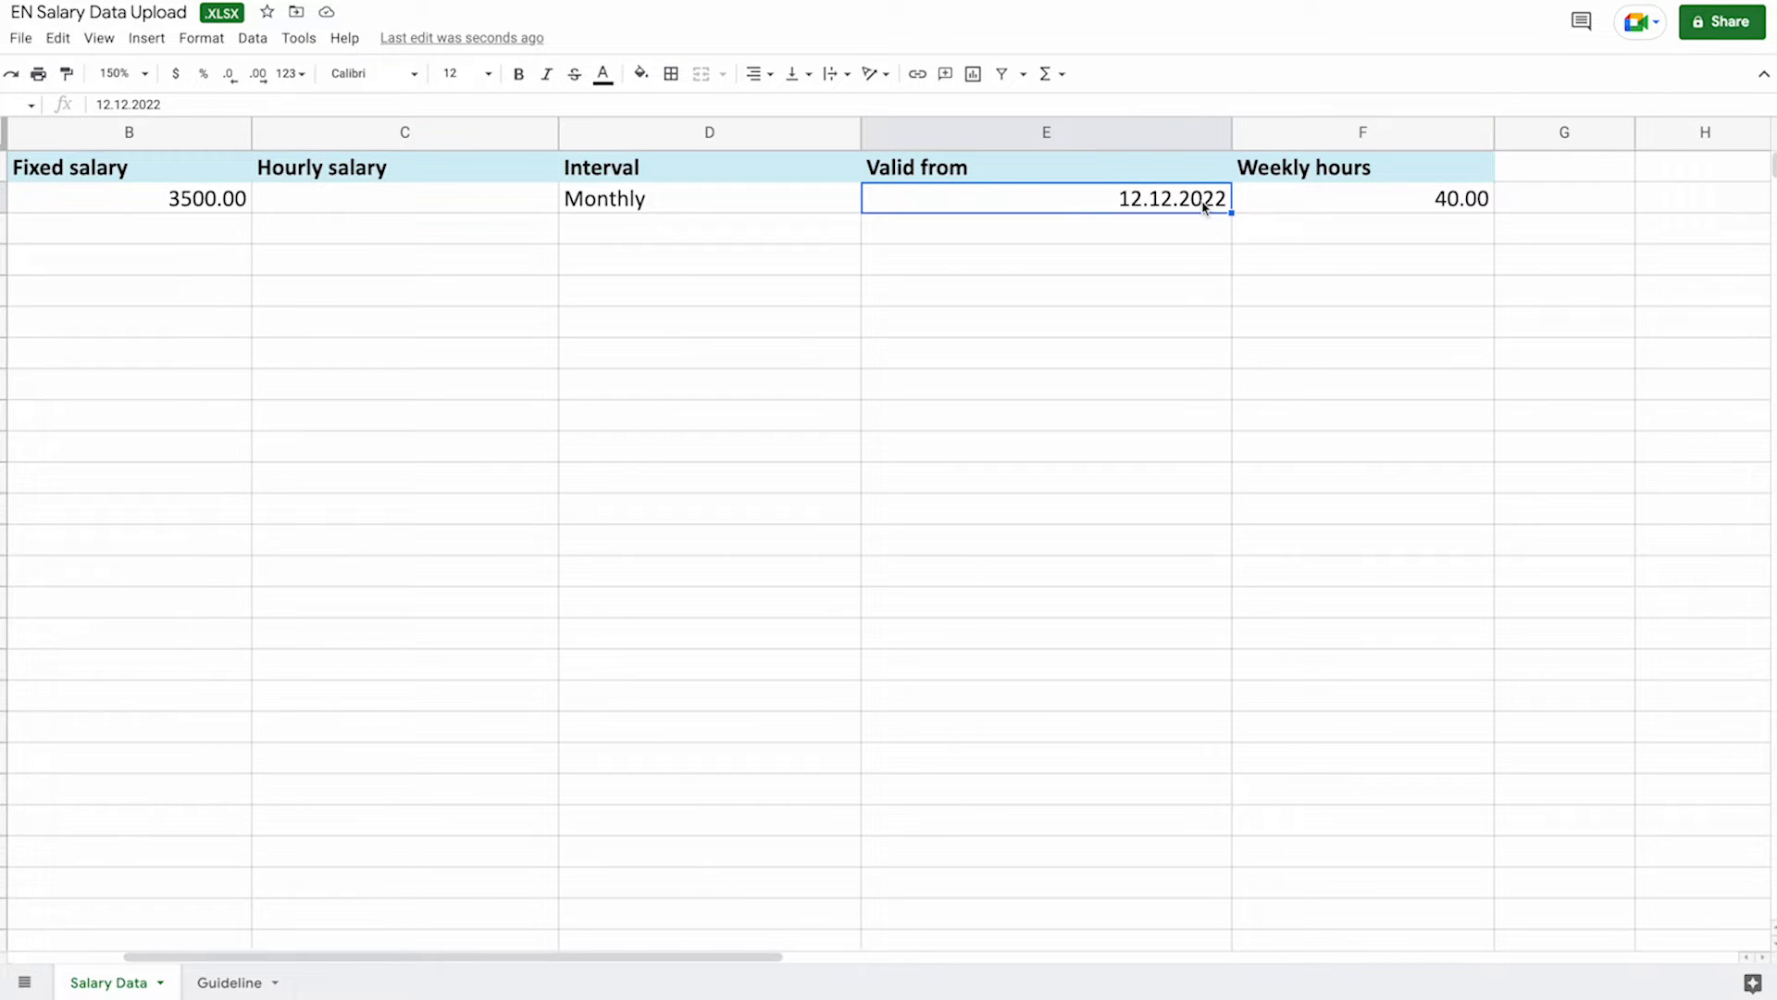
double_click(1203, 205)
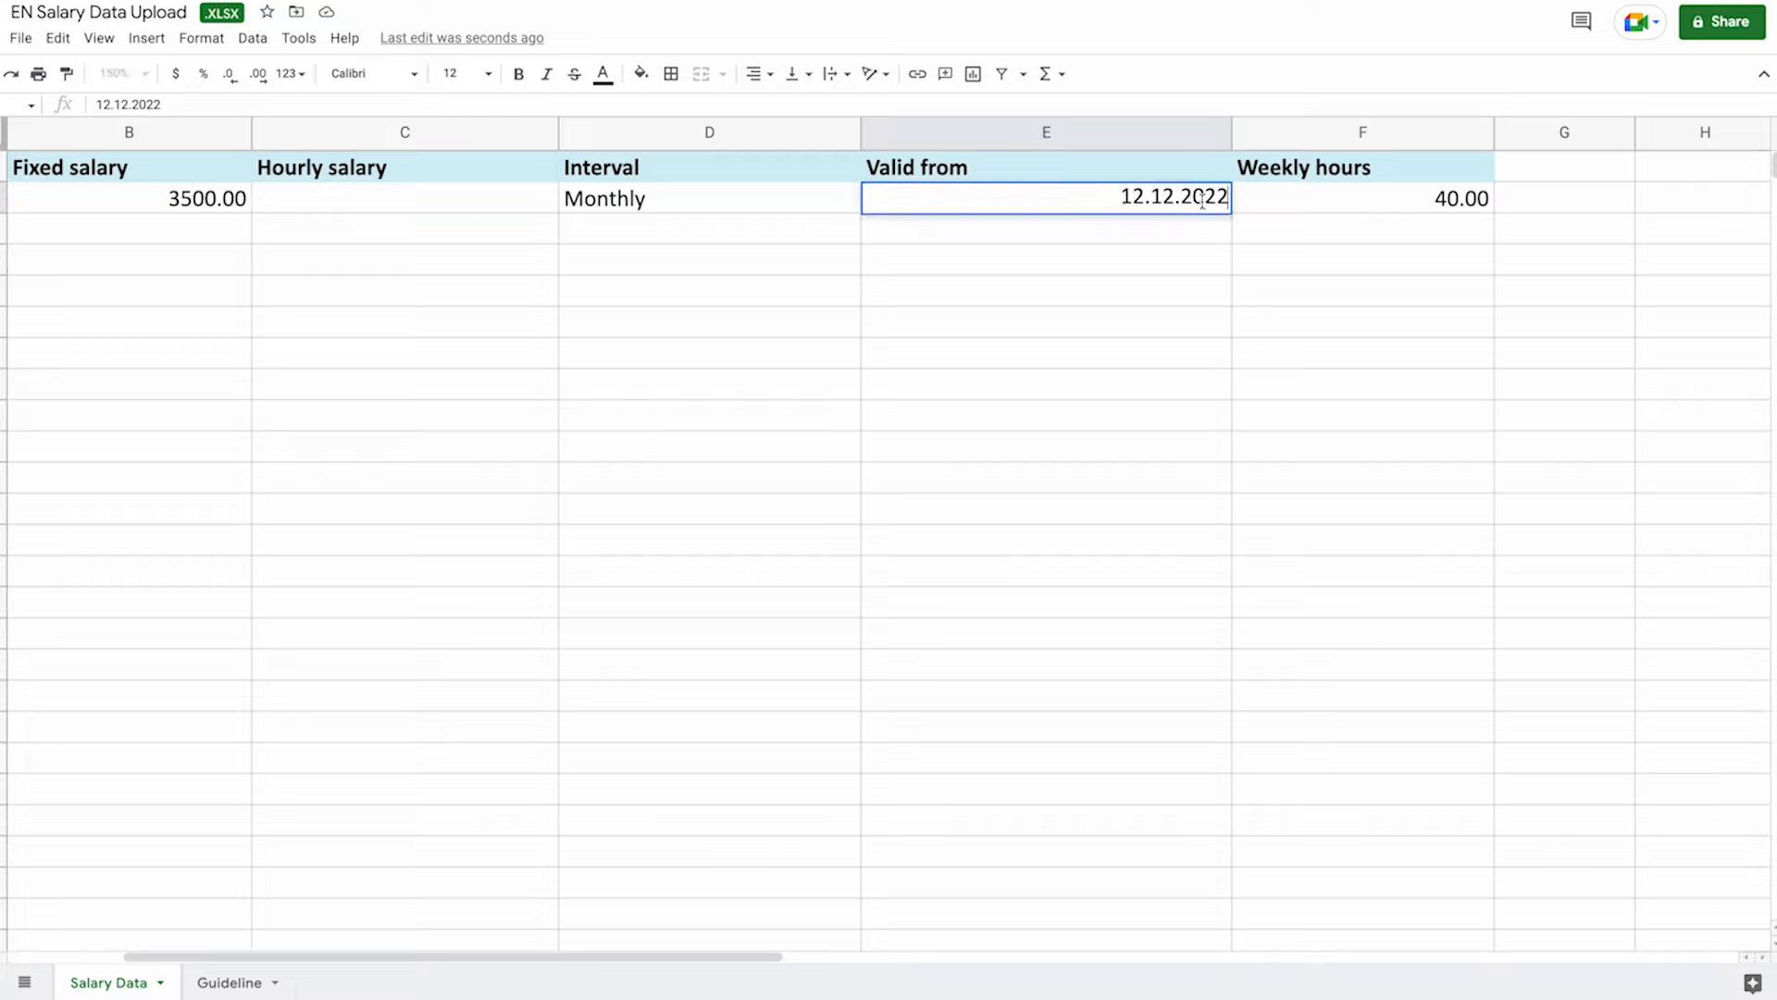
drag(1203, 194, 1229, 195)
text(18)
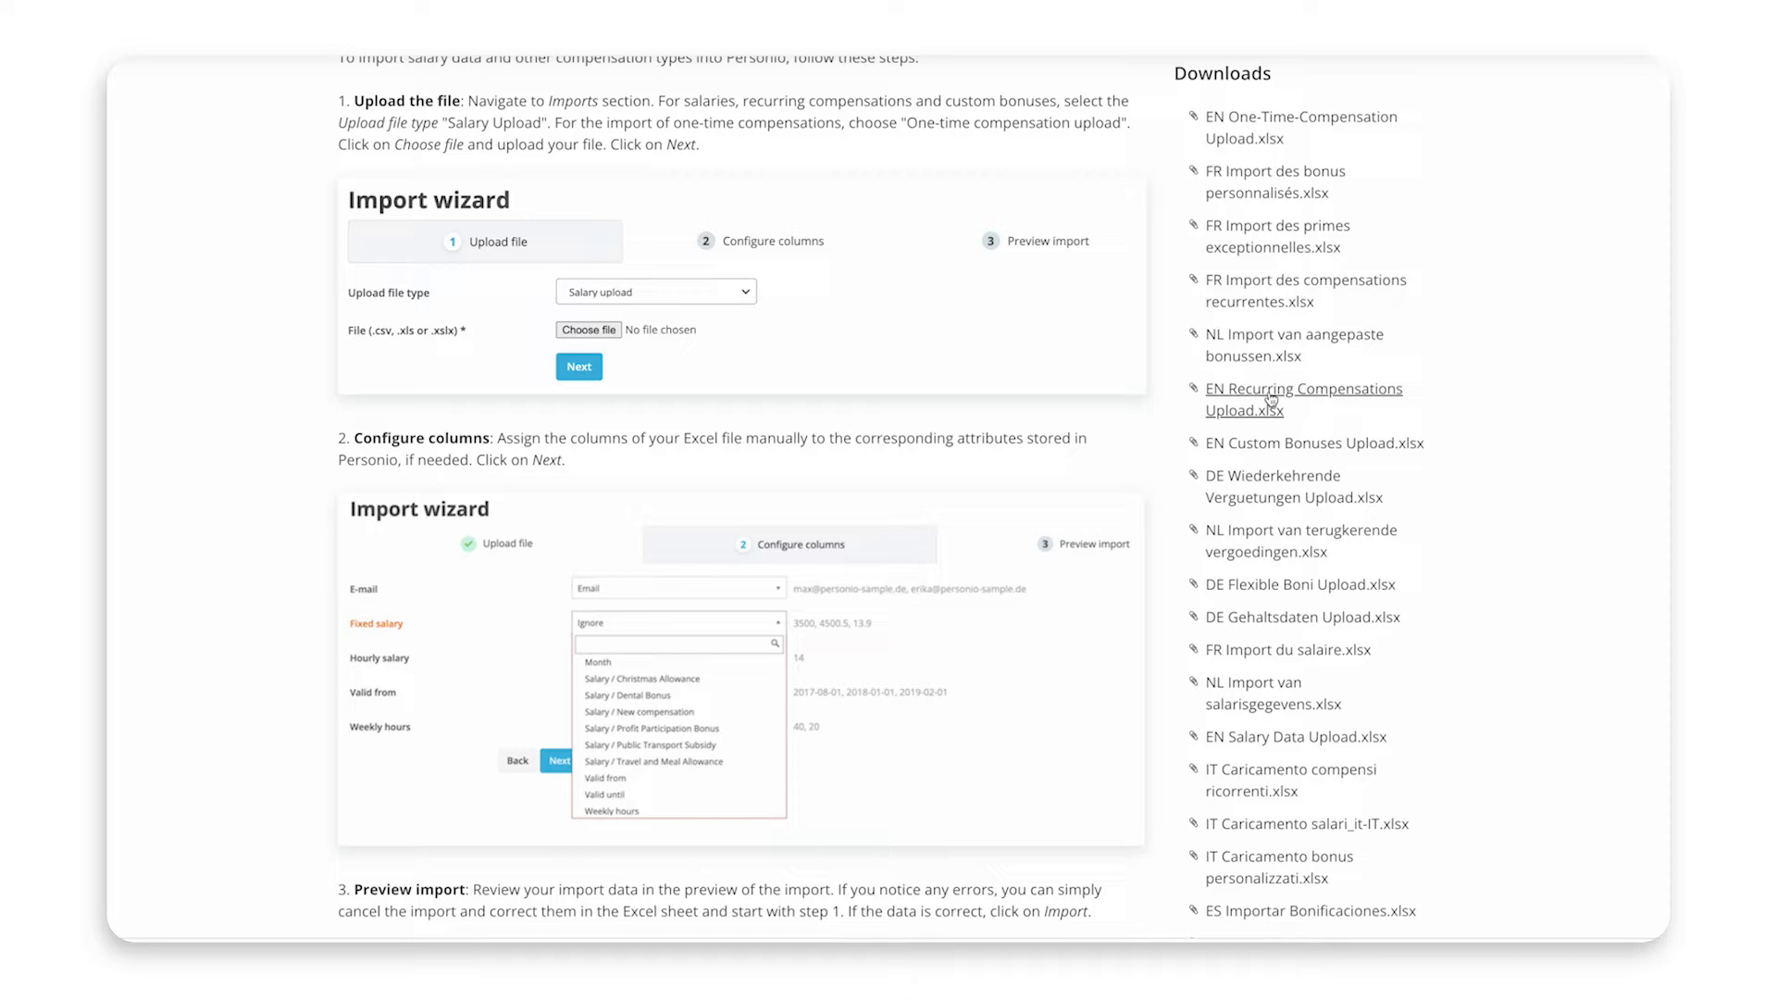
Open the EN Recurring Compensations Upload.xlsx template and enter a gym compensation of 50.00 with a Monthly interval
click(1272, 400)
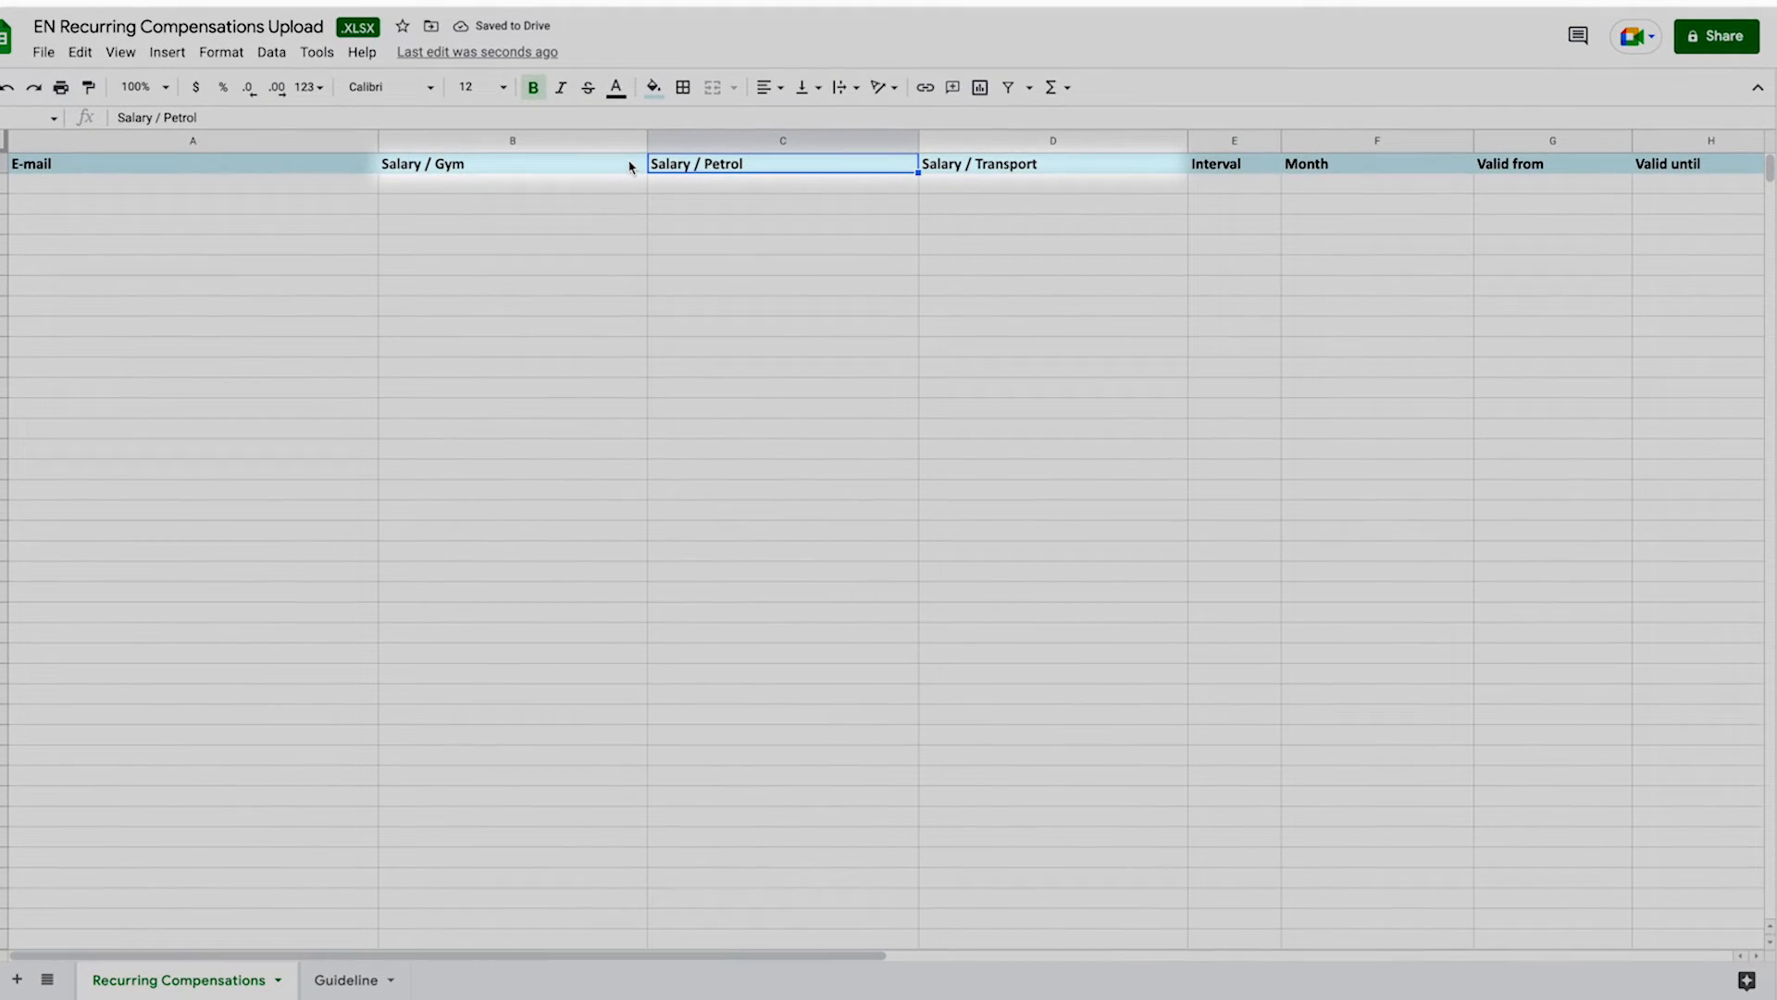
click(630, 167)
click(708, 166)
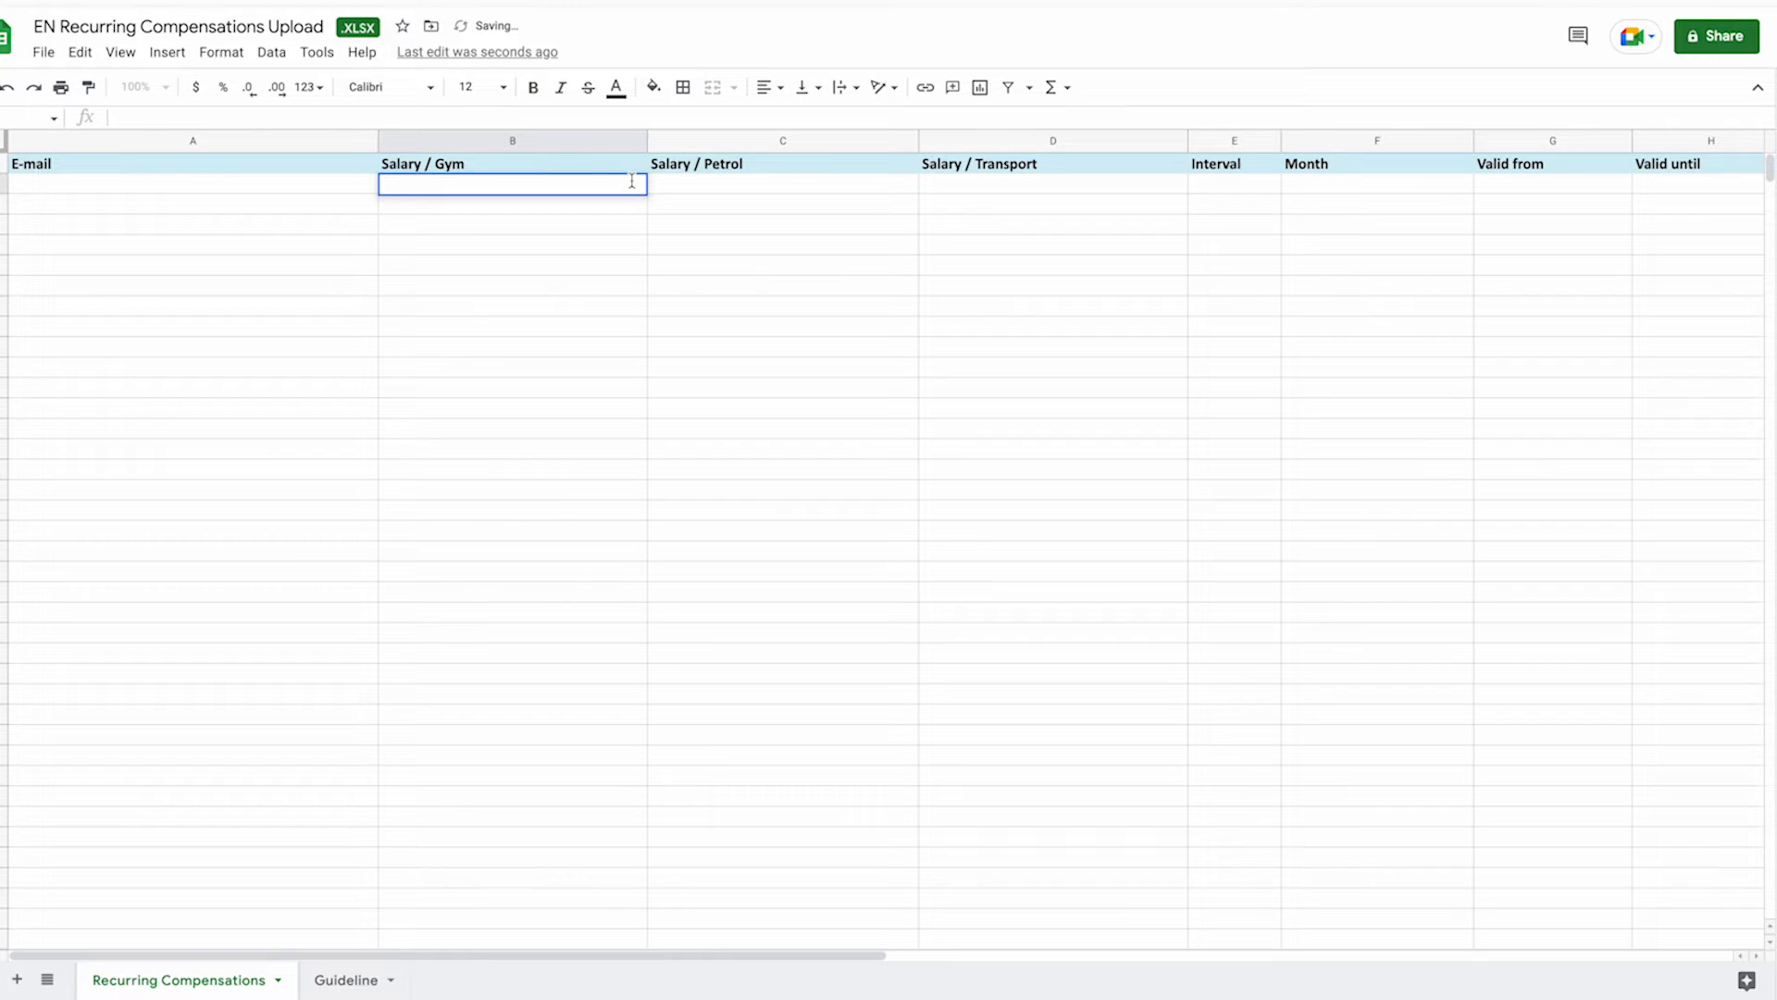
text(50.00)
click(1255, 185)
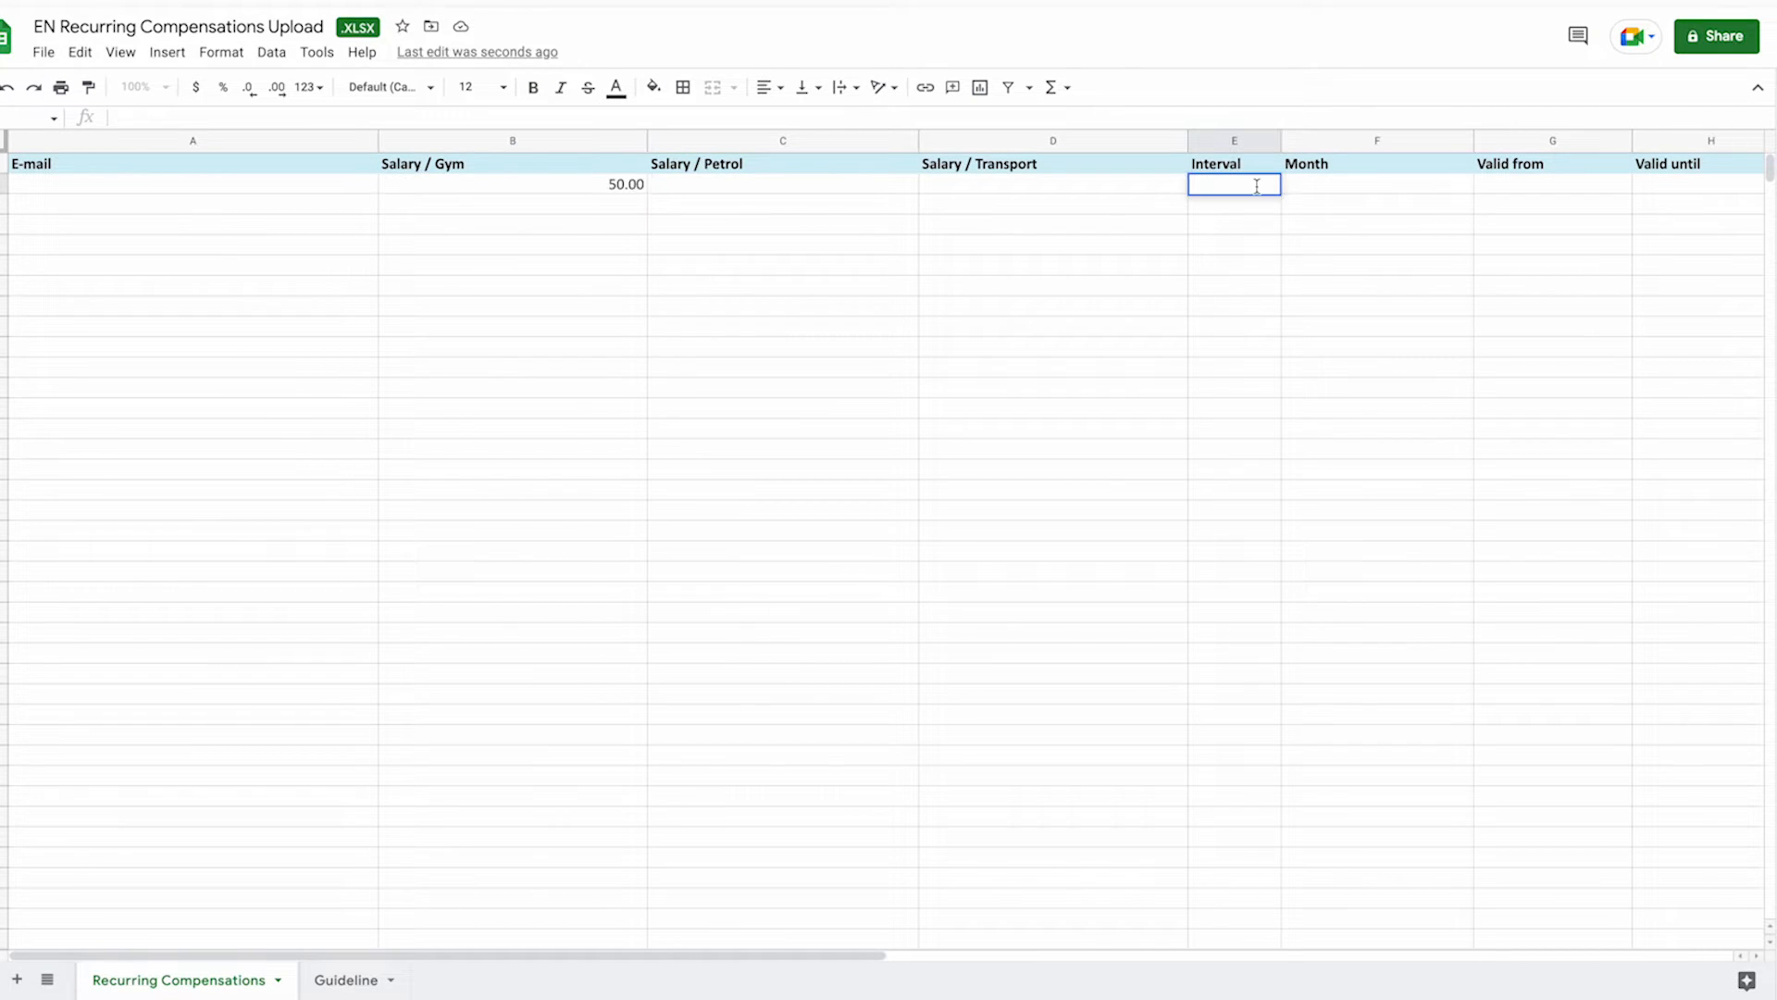
text(Monthly)
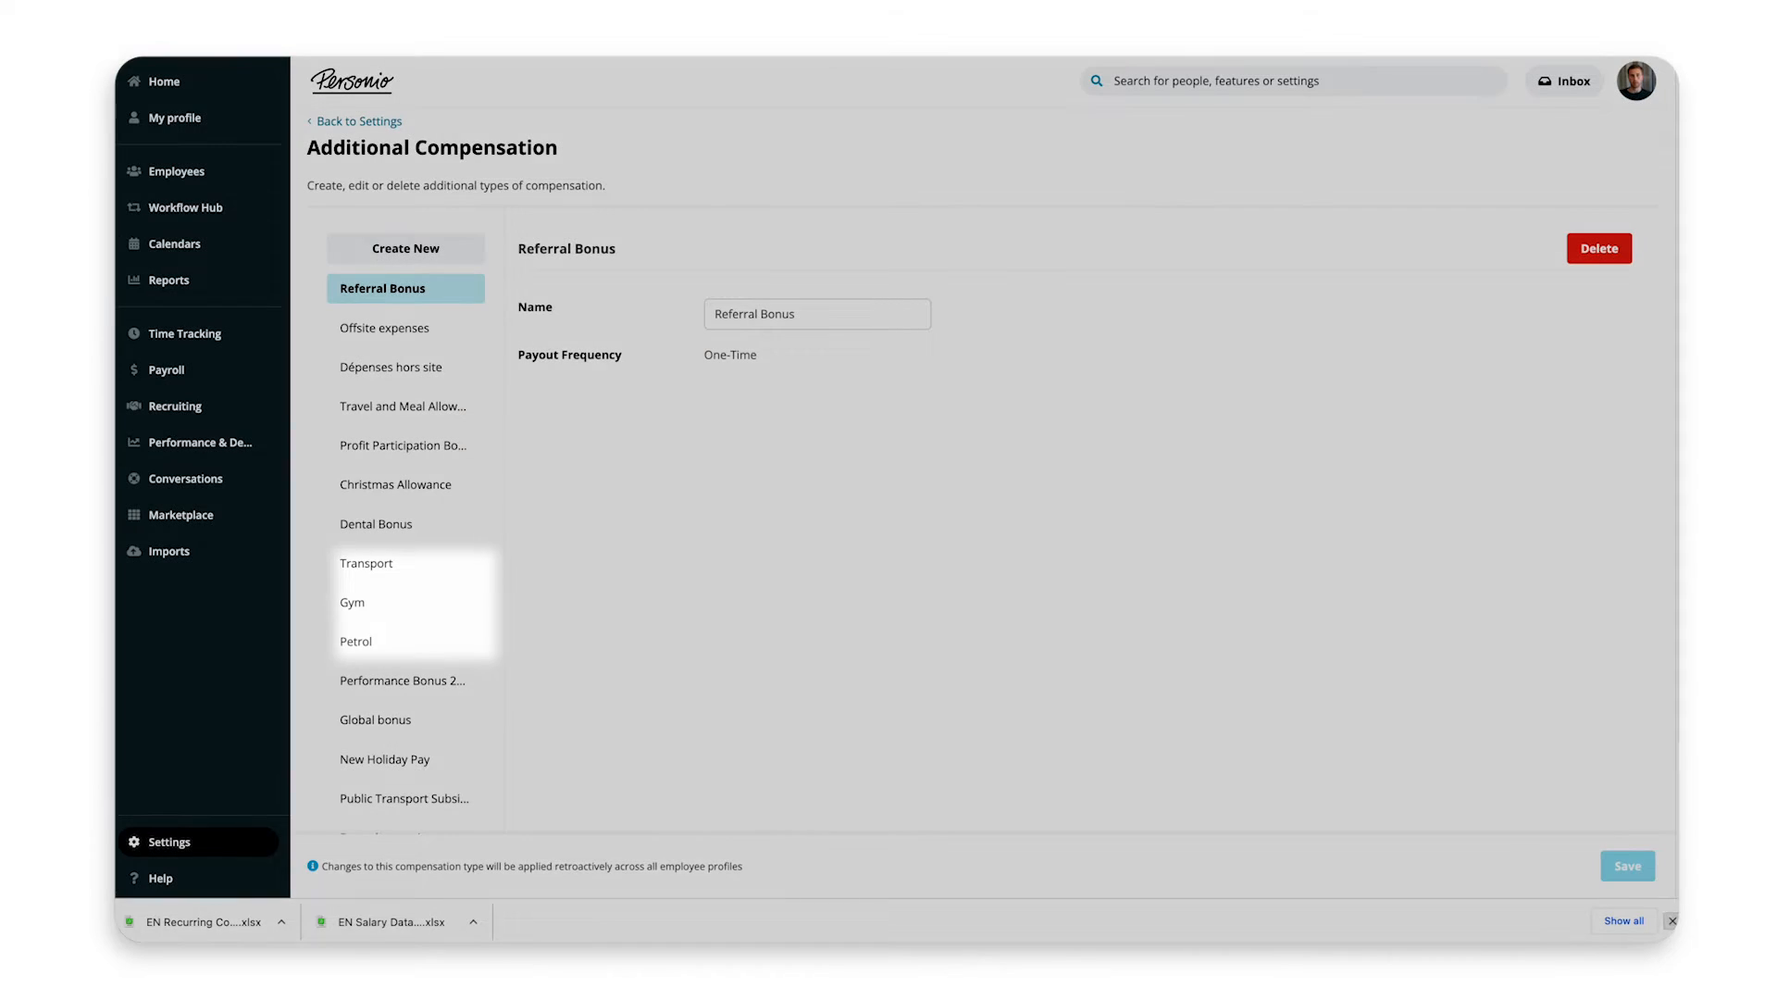
Enter 01/12/2022 as the Valid from date of the recurring gym compensation
click(1673, 921)
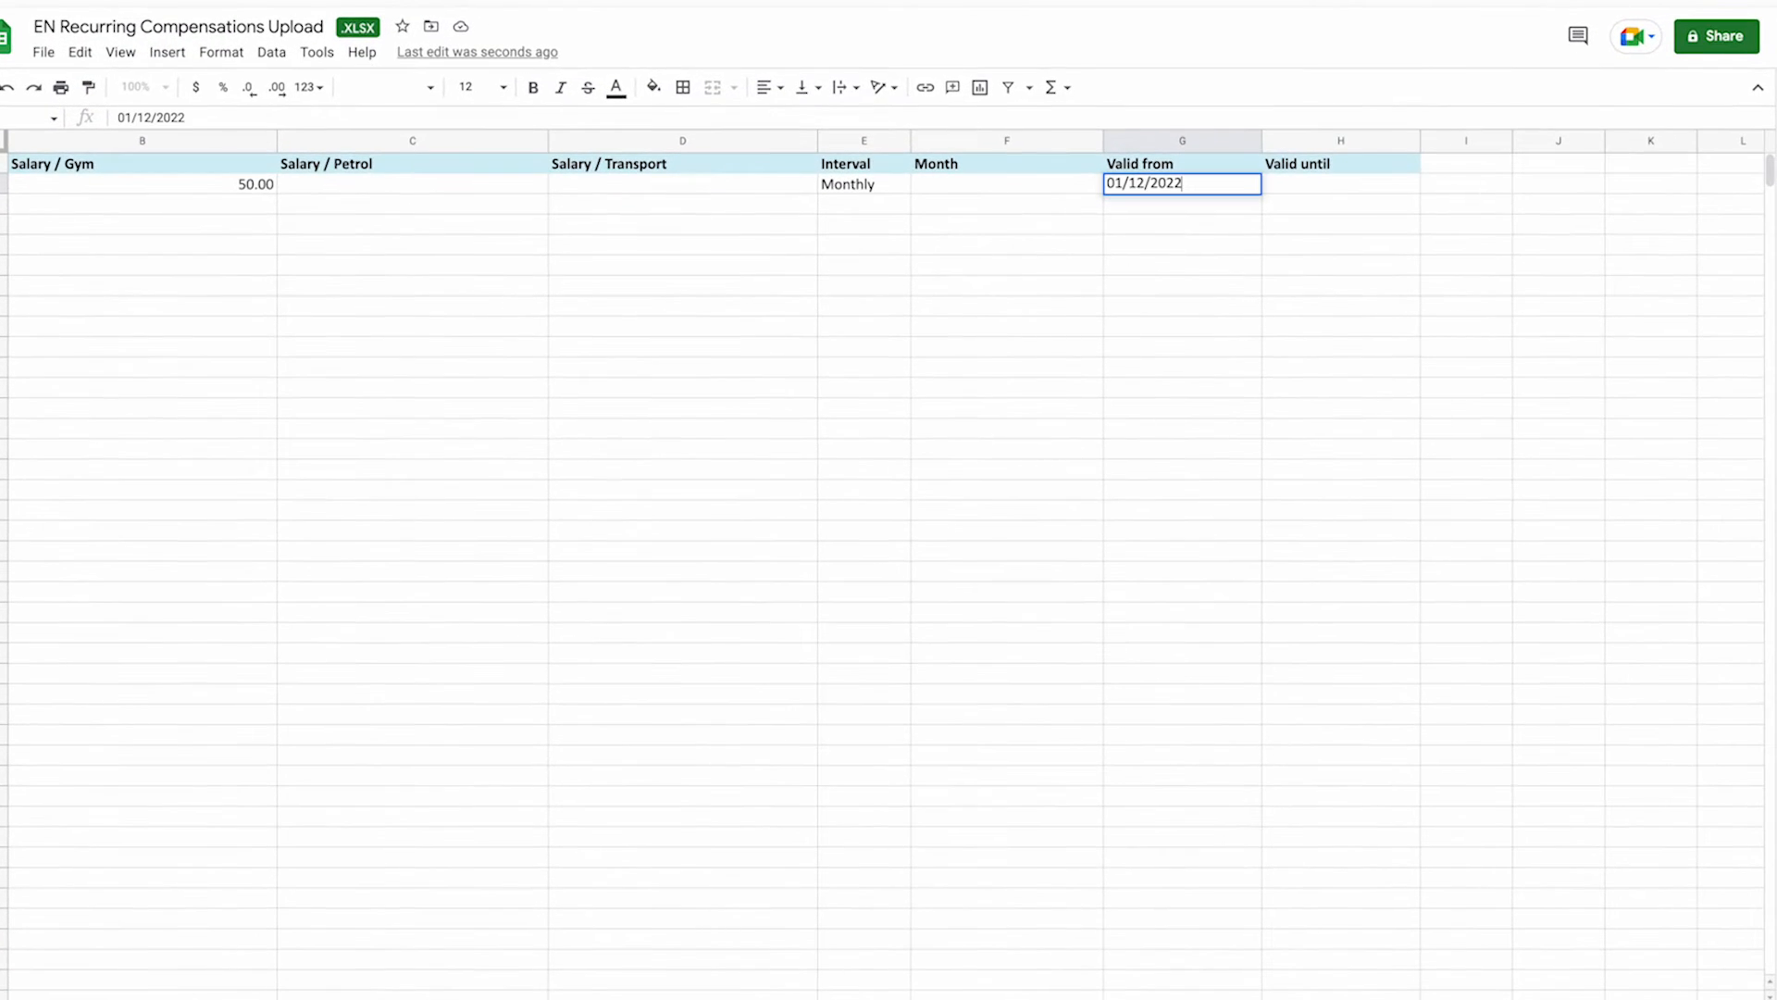
double_click(1352, 184)
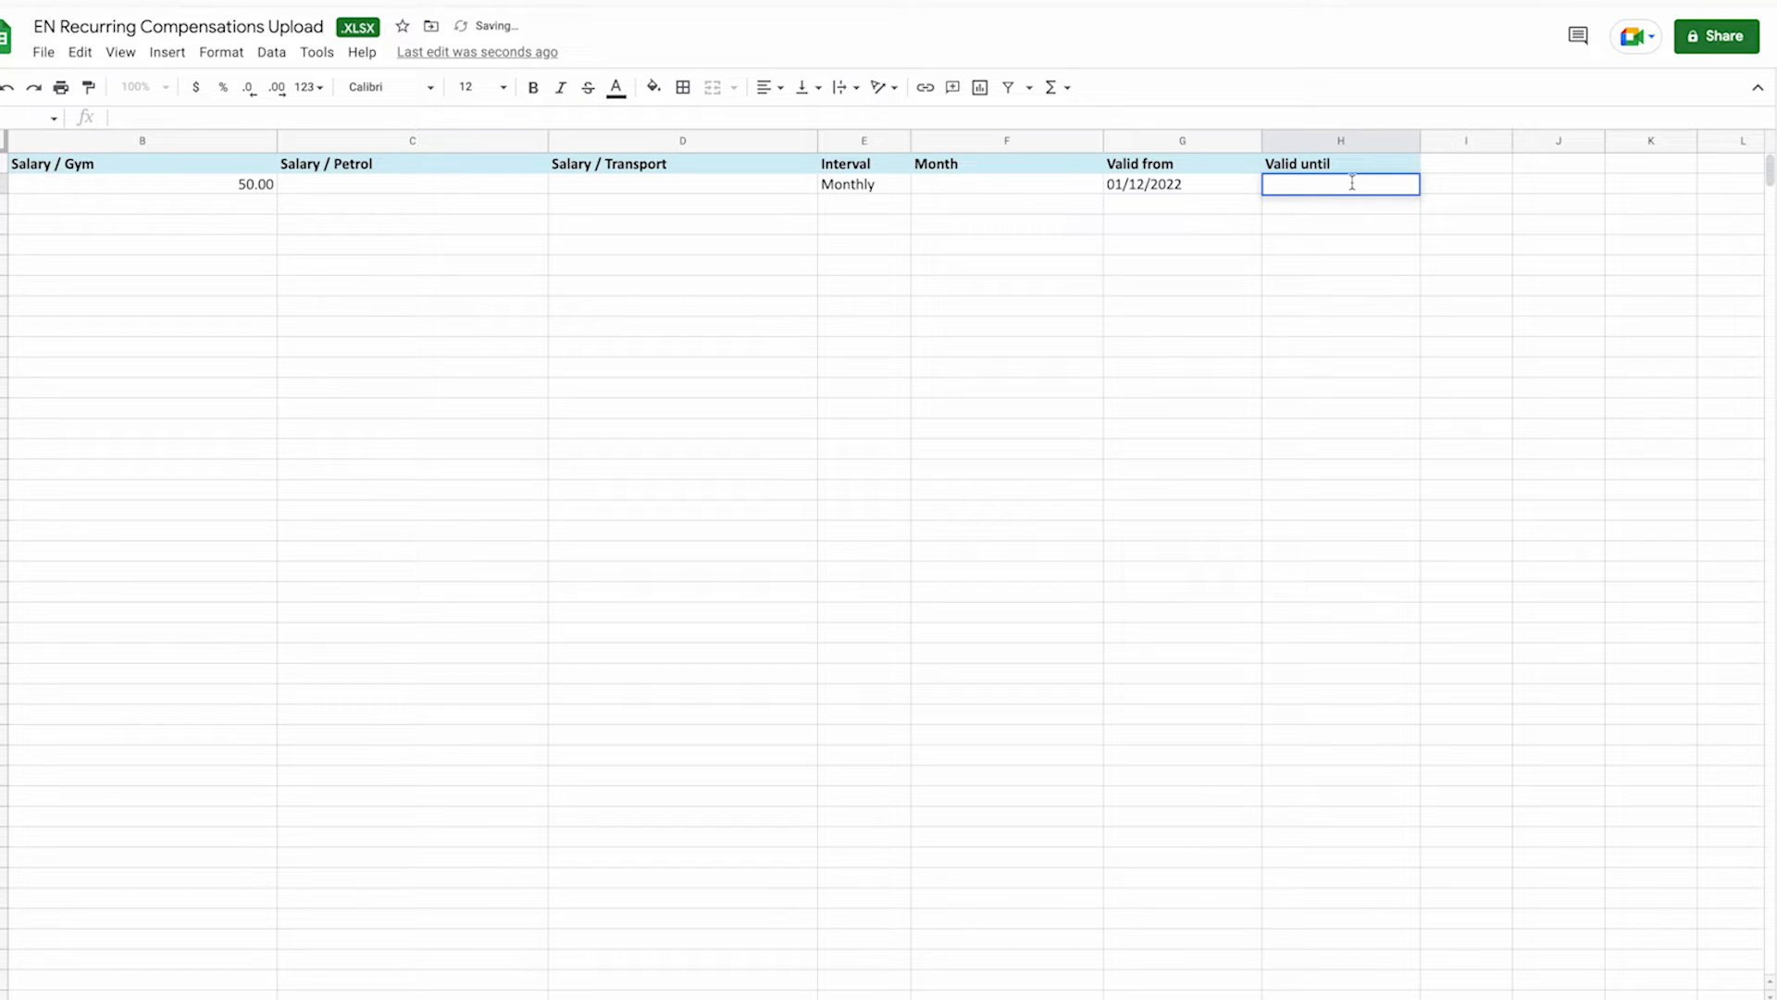
click(1245, 186)
click(1312, 188)
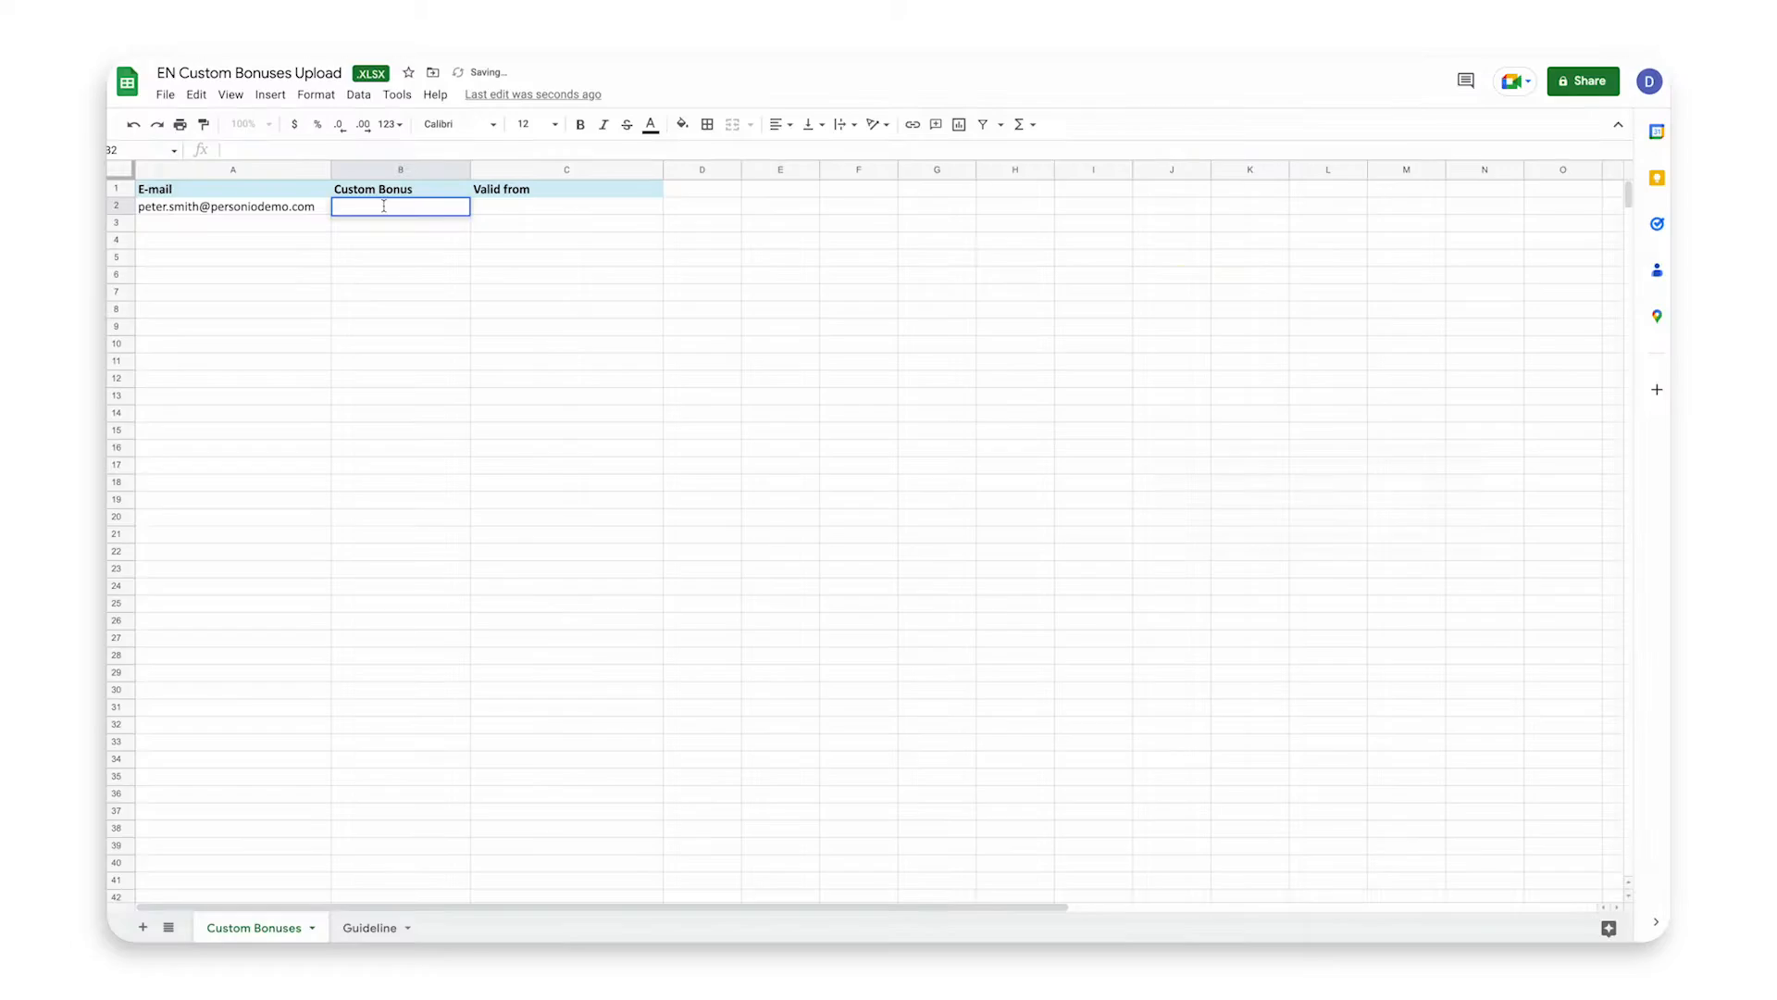
Enter a custom bonus of 100 for the employee in the custom bonuses sheet
text(100)
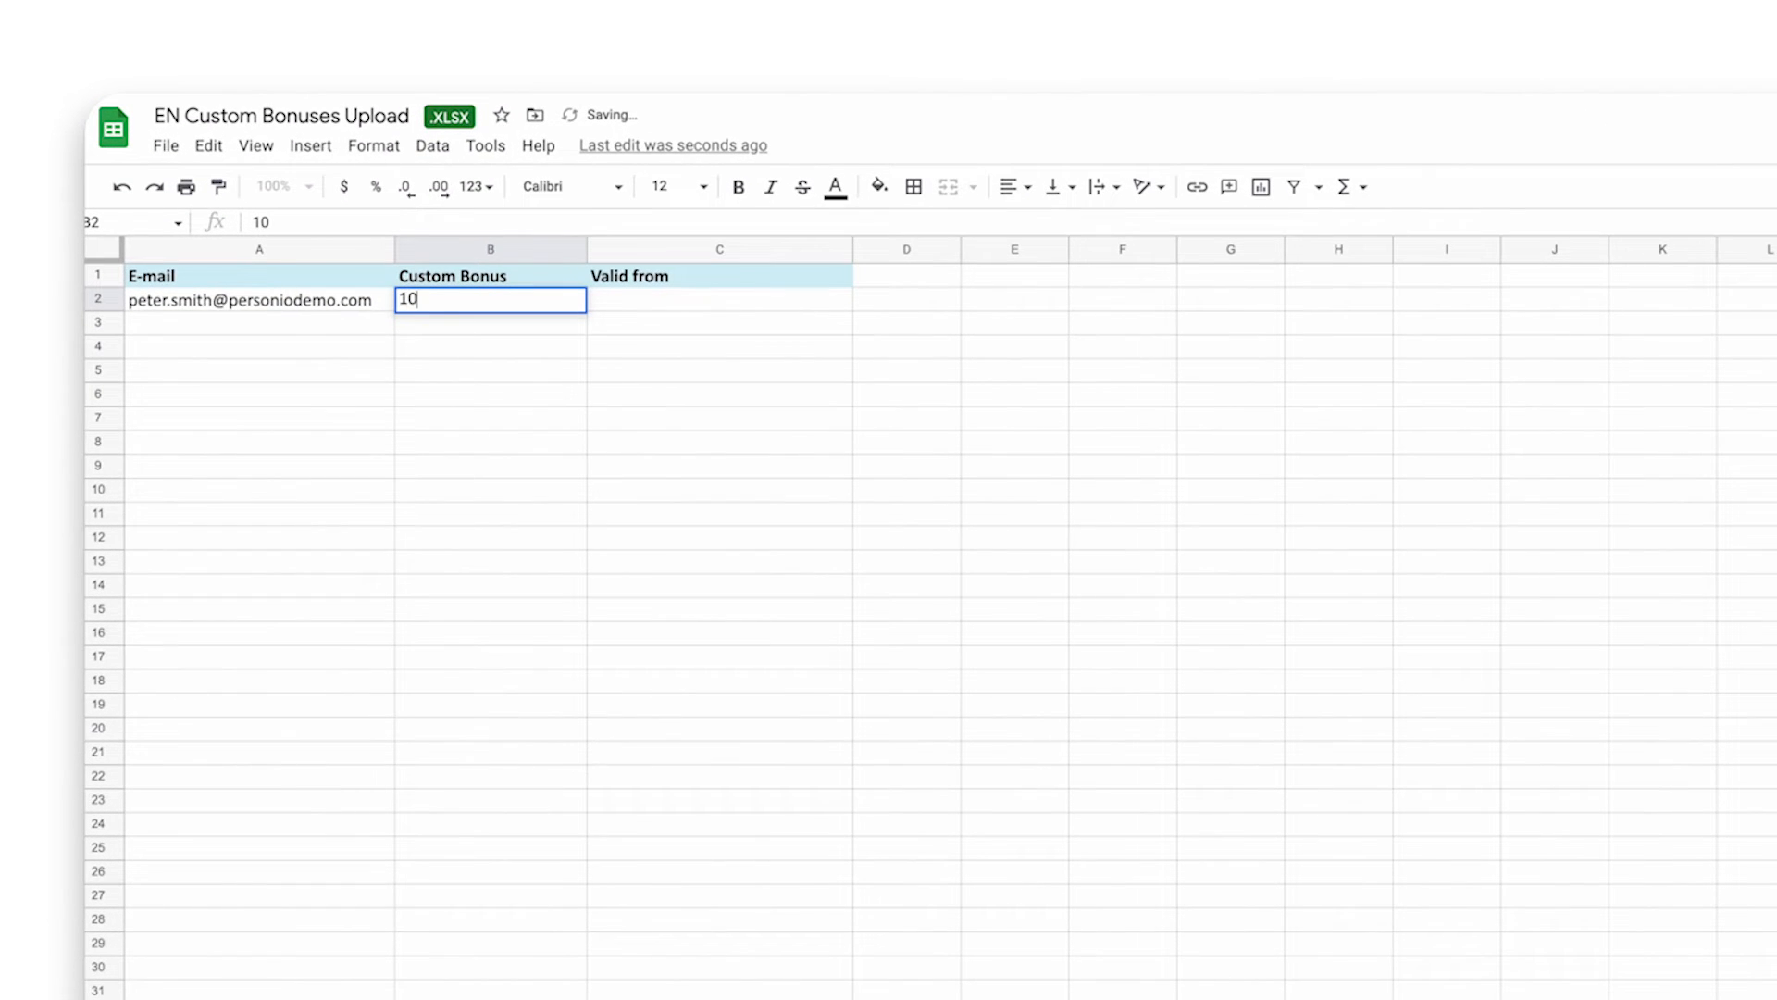
text(0)
double_click(650, 298)
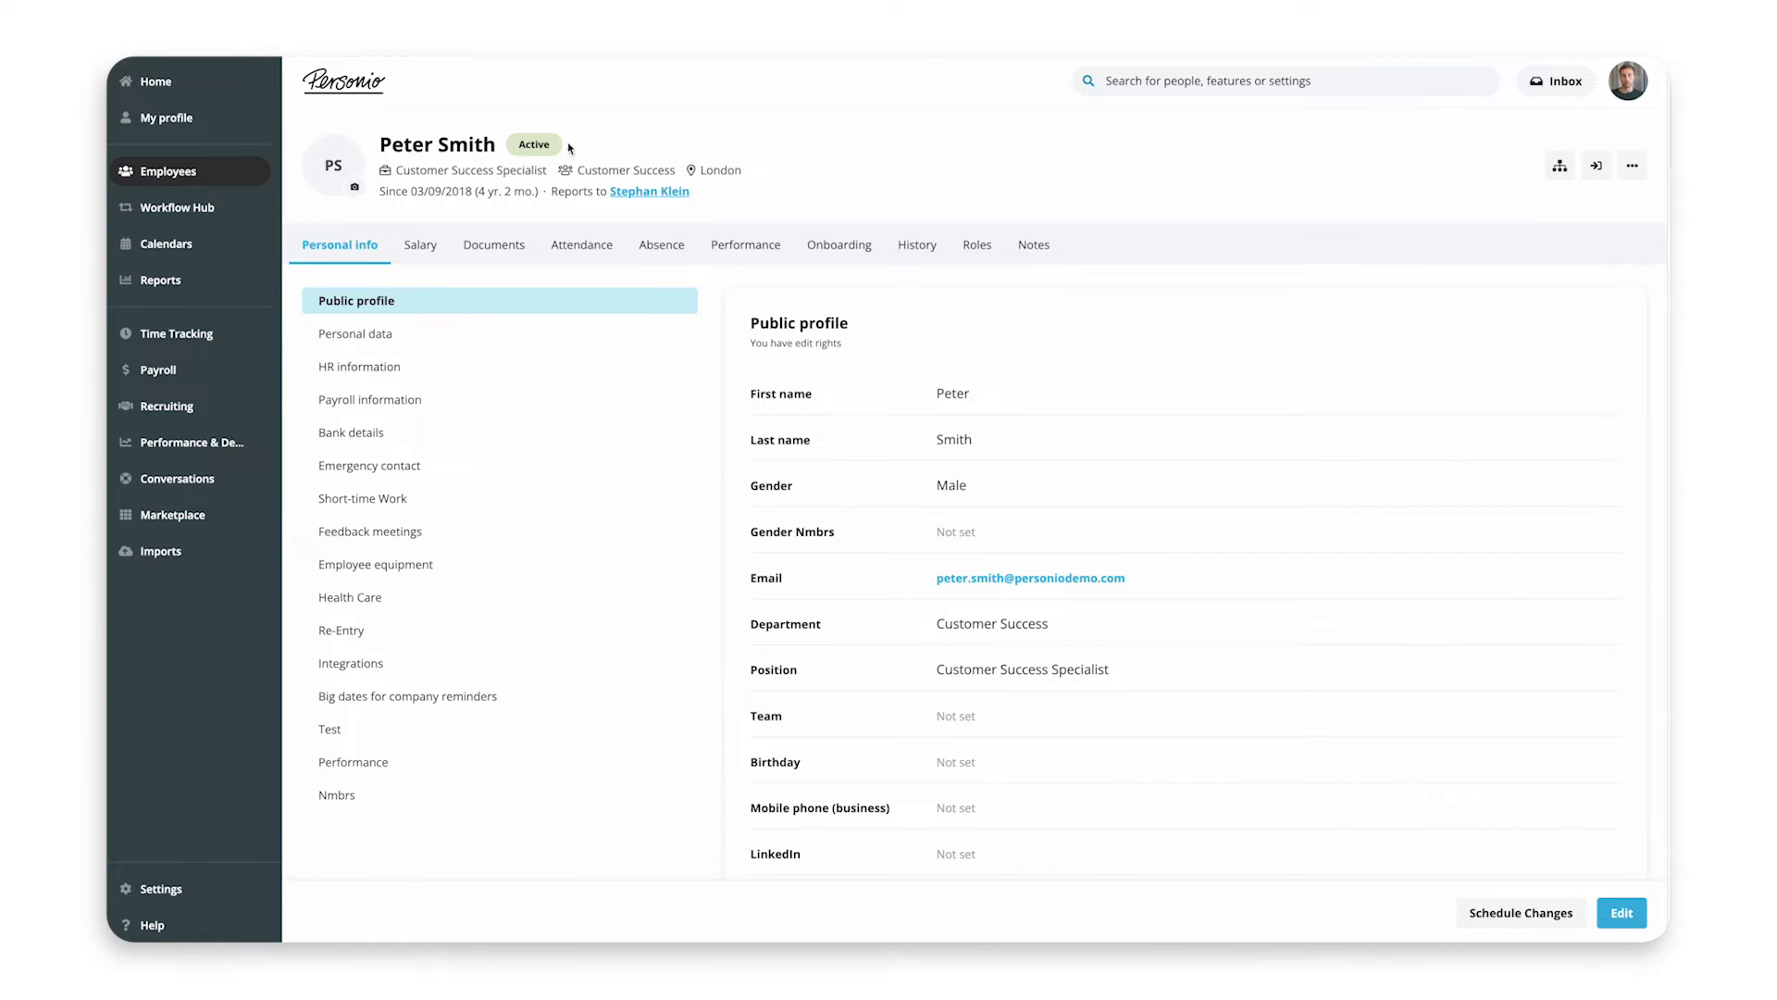
Open the employee's salary details in Personio and select Yearly as the custom bonus period
click(421, 245)
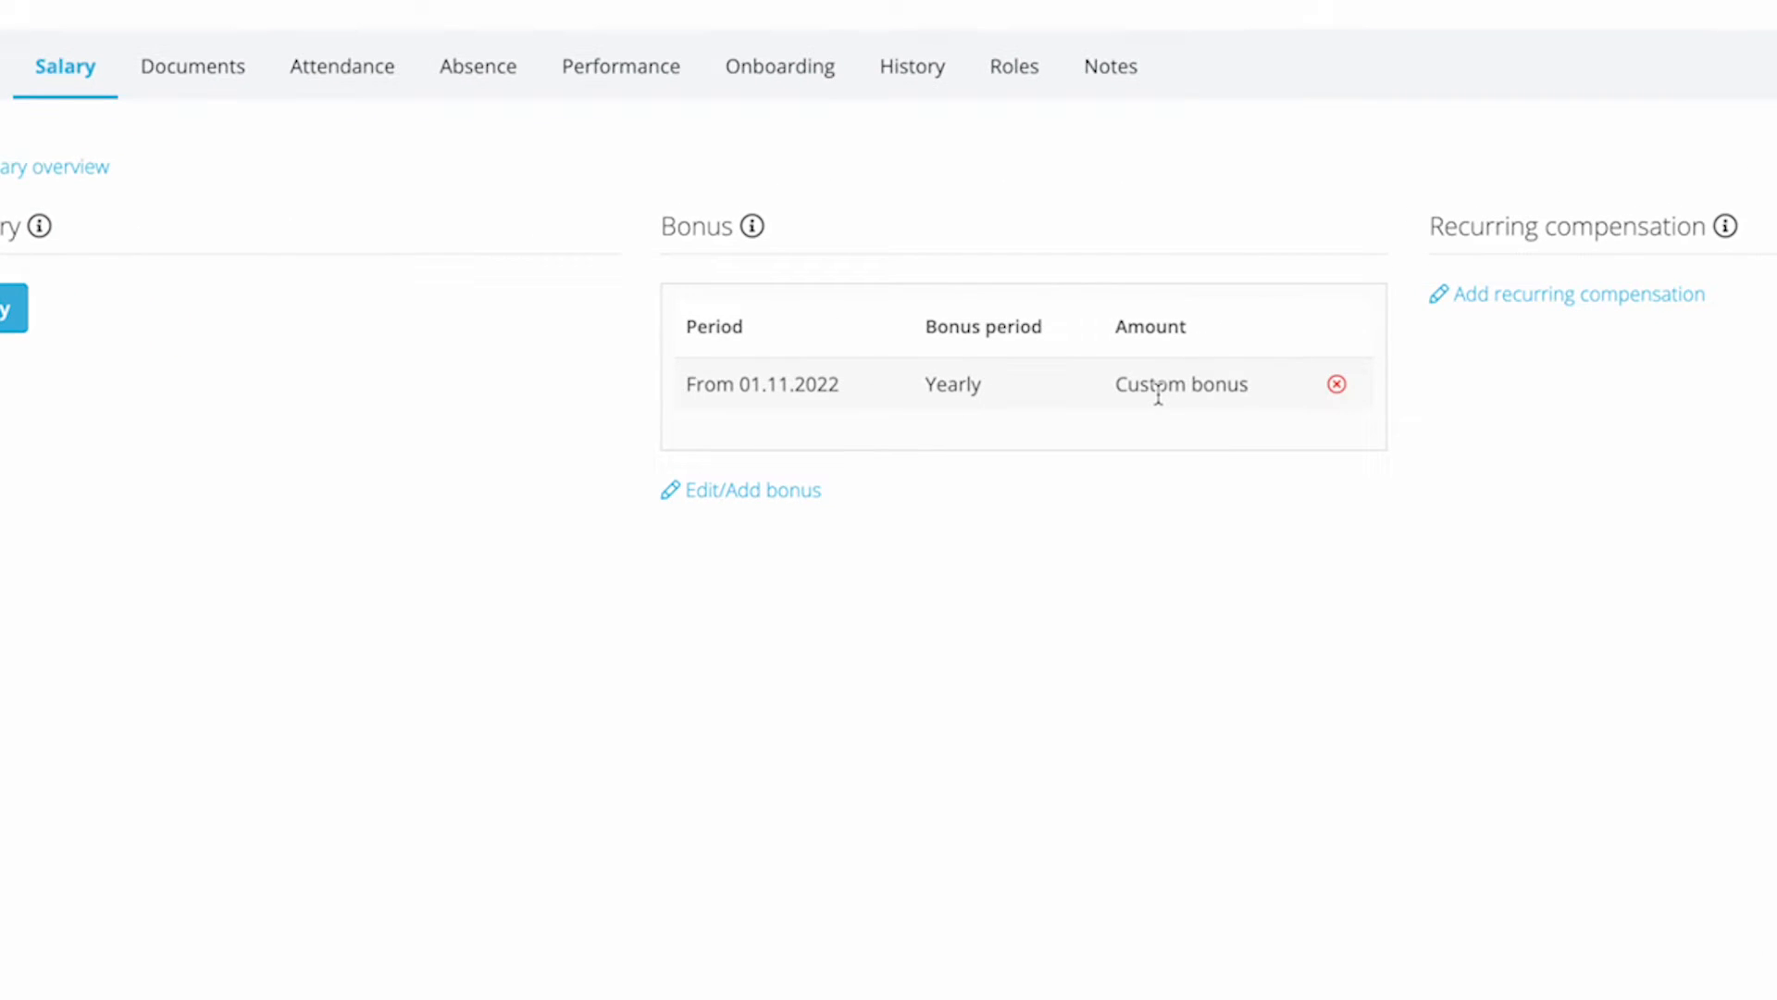
click(1087, 797)
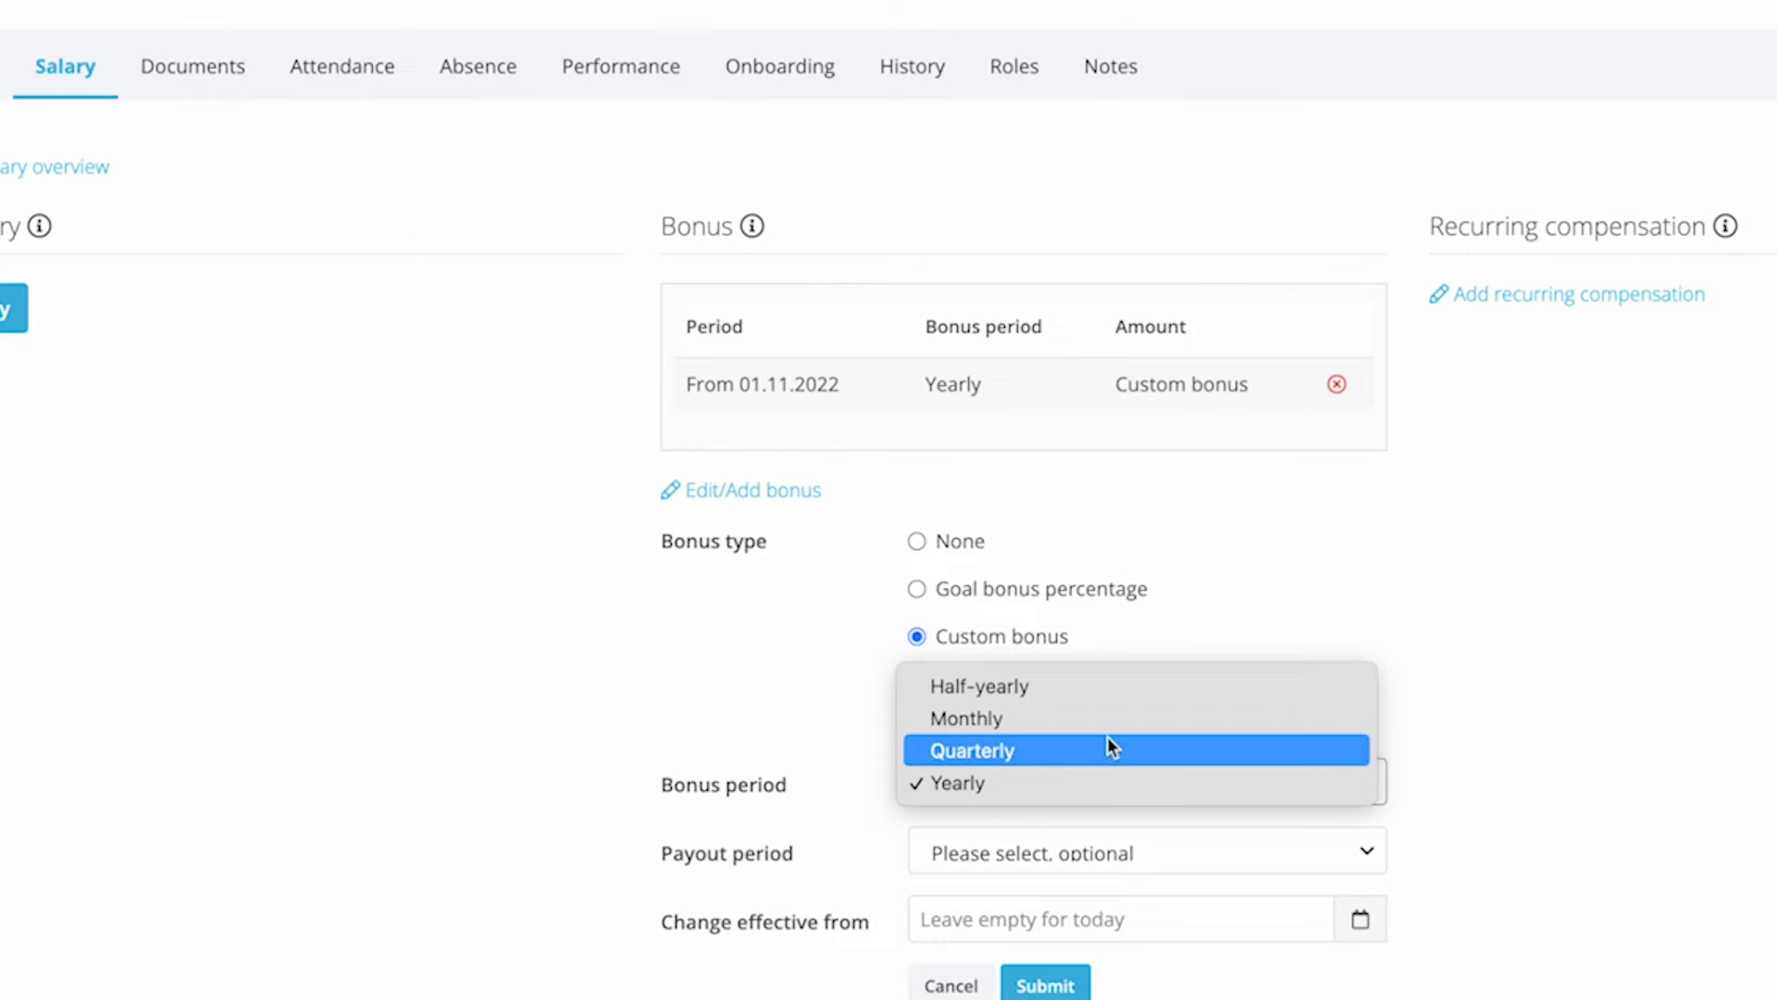
click(1124, 783)
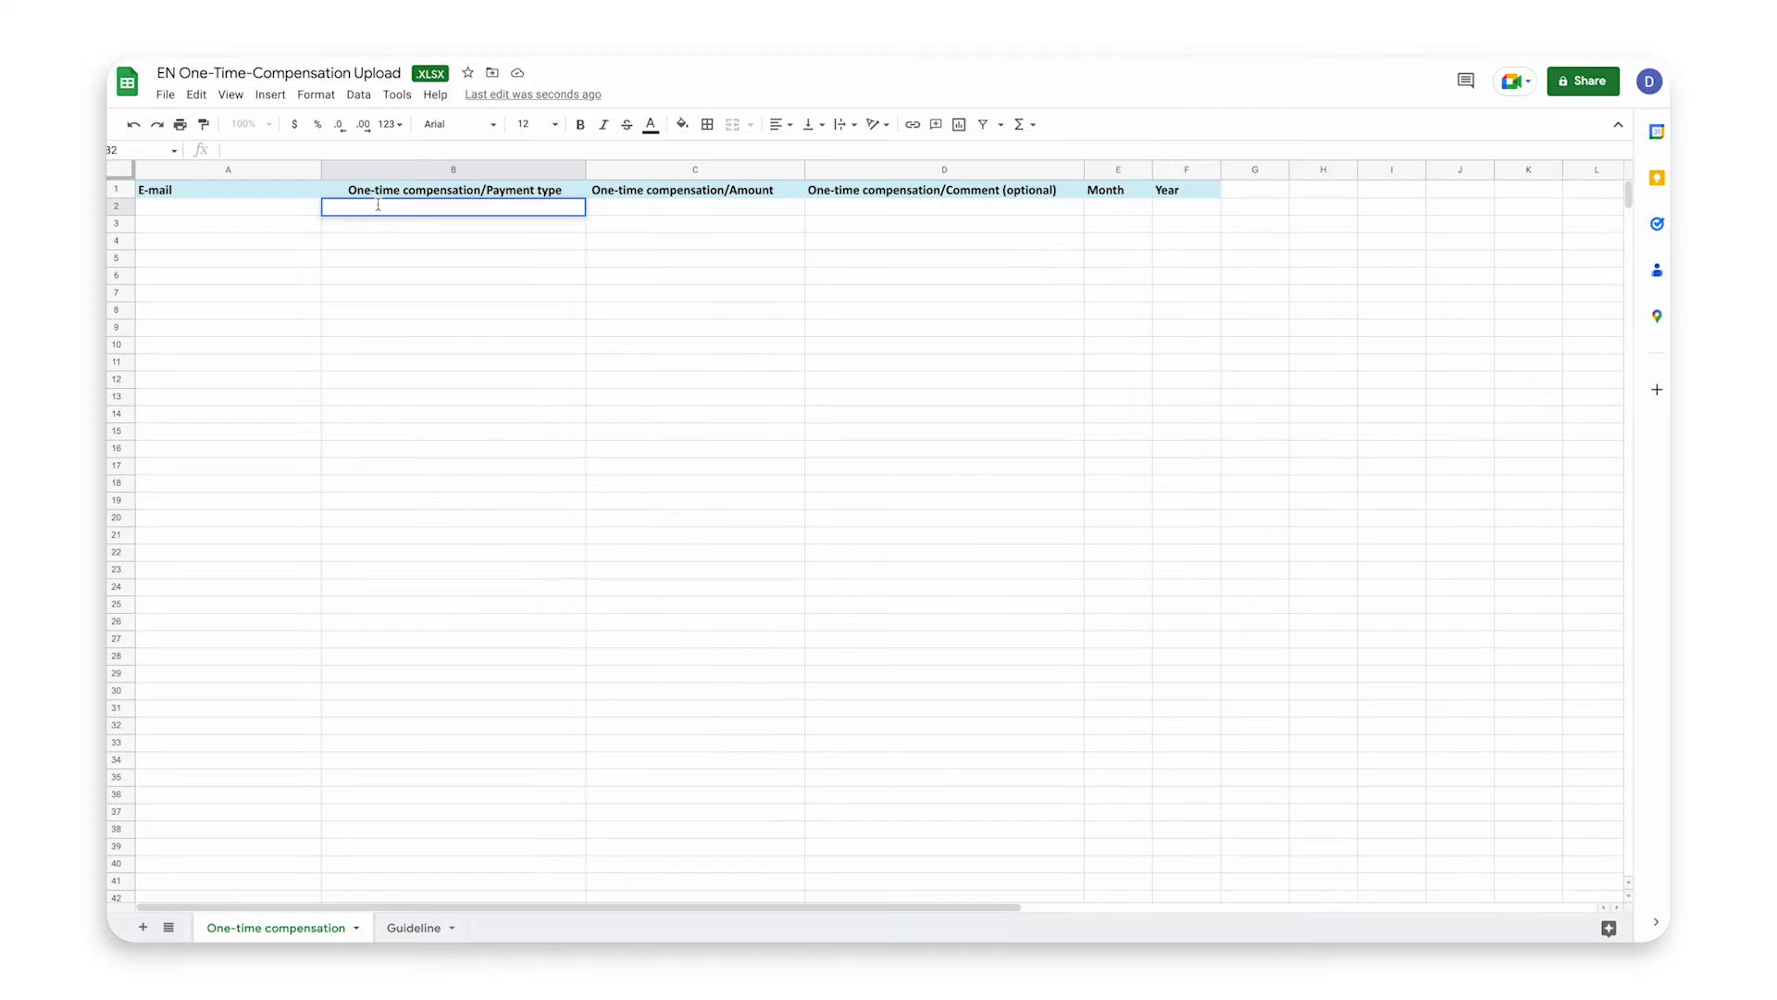
Enter Christmas Bonus as the payment type and 100 as the amount in the one-time compensation sheet
text(Chrisd)
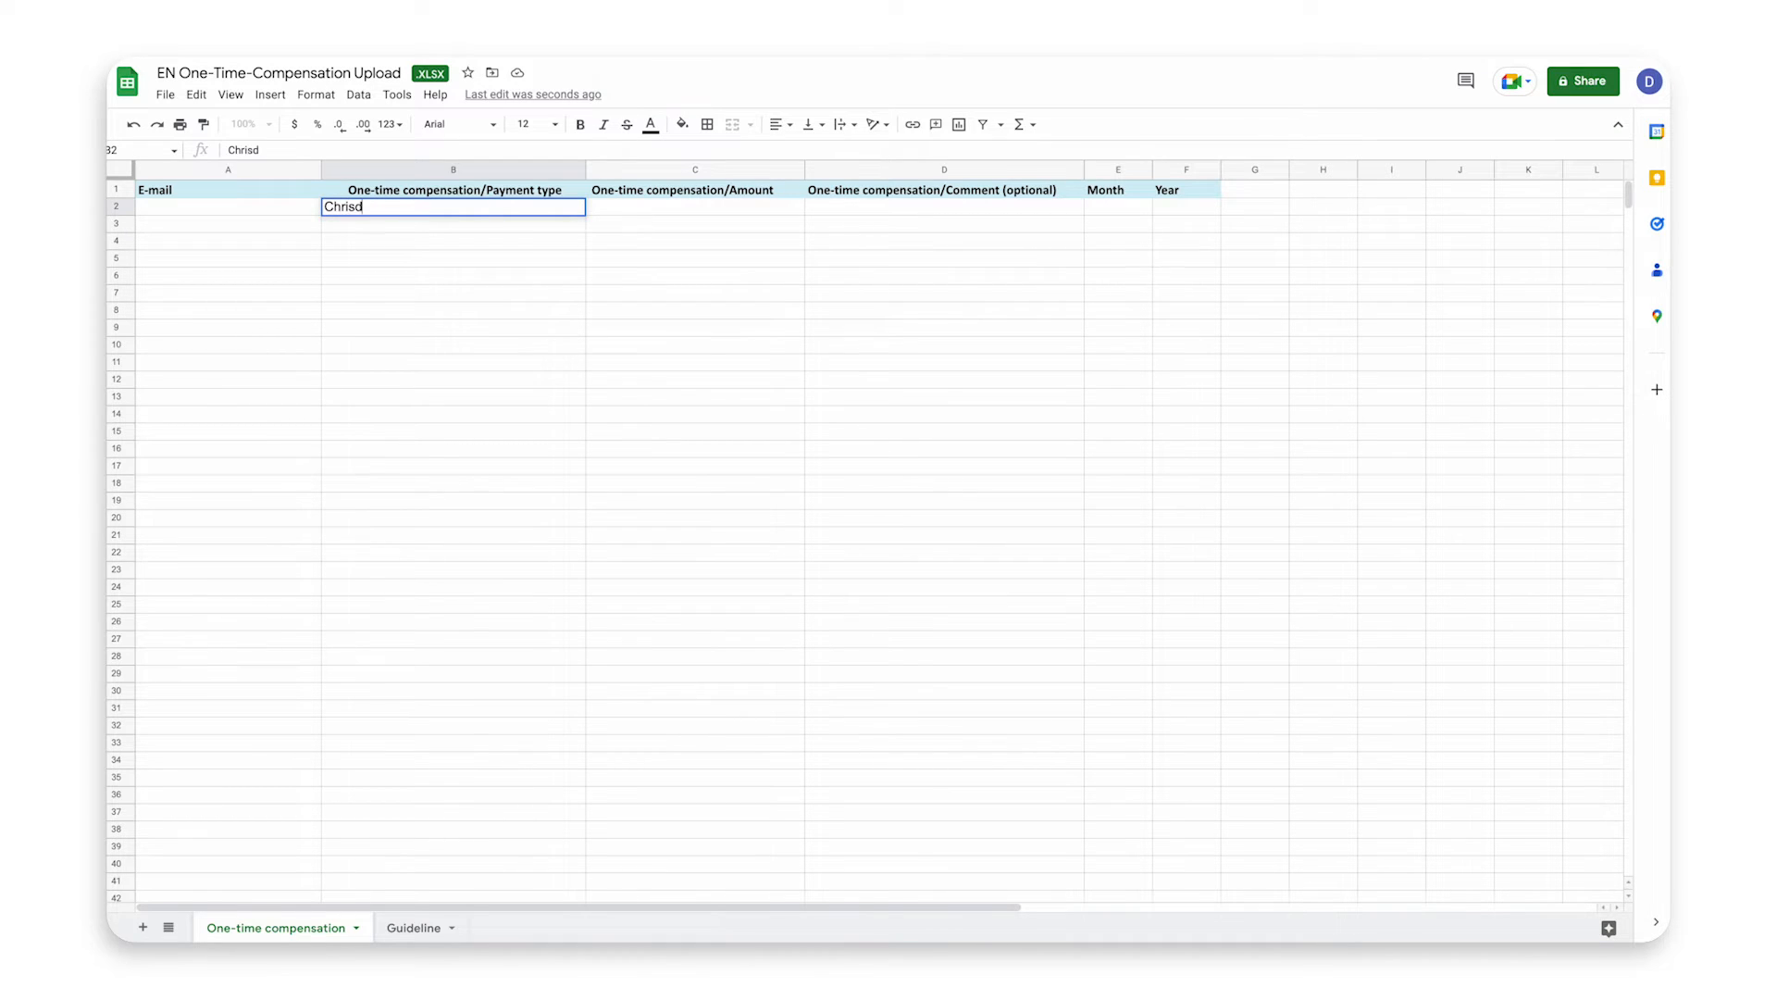
key(BackSpace)
double_click(642, 202)
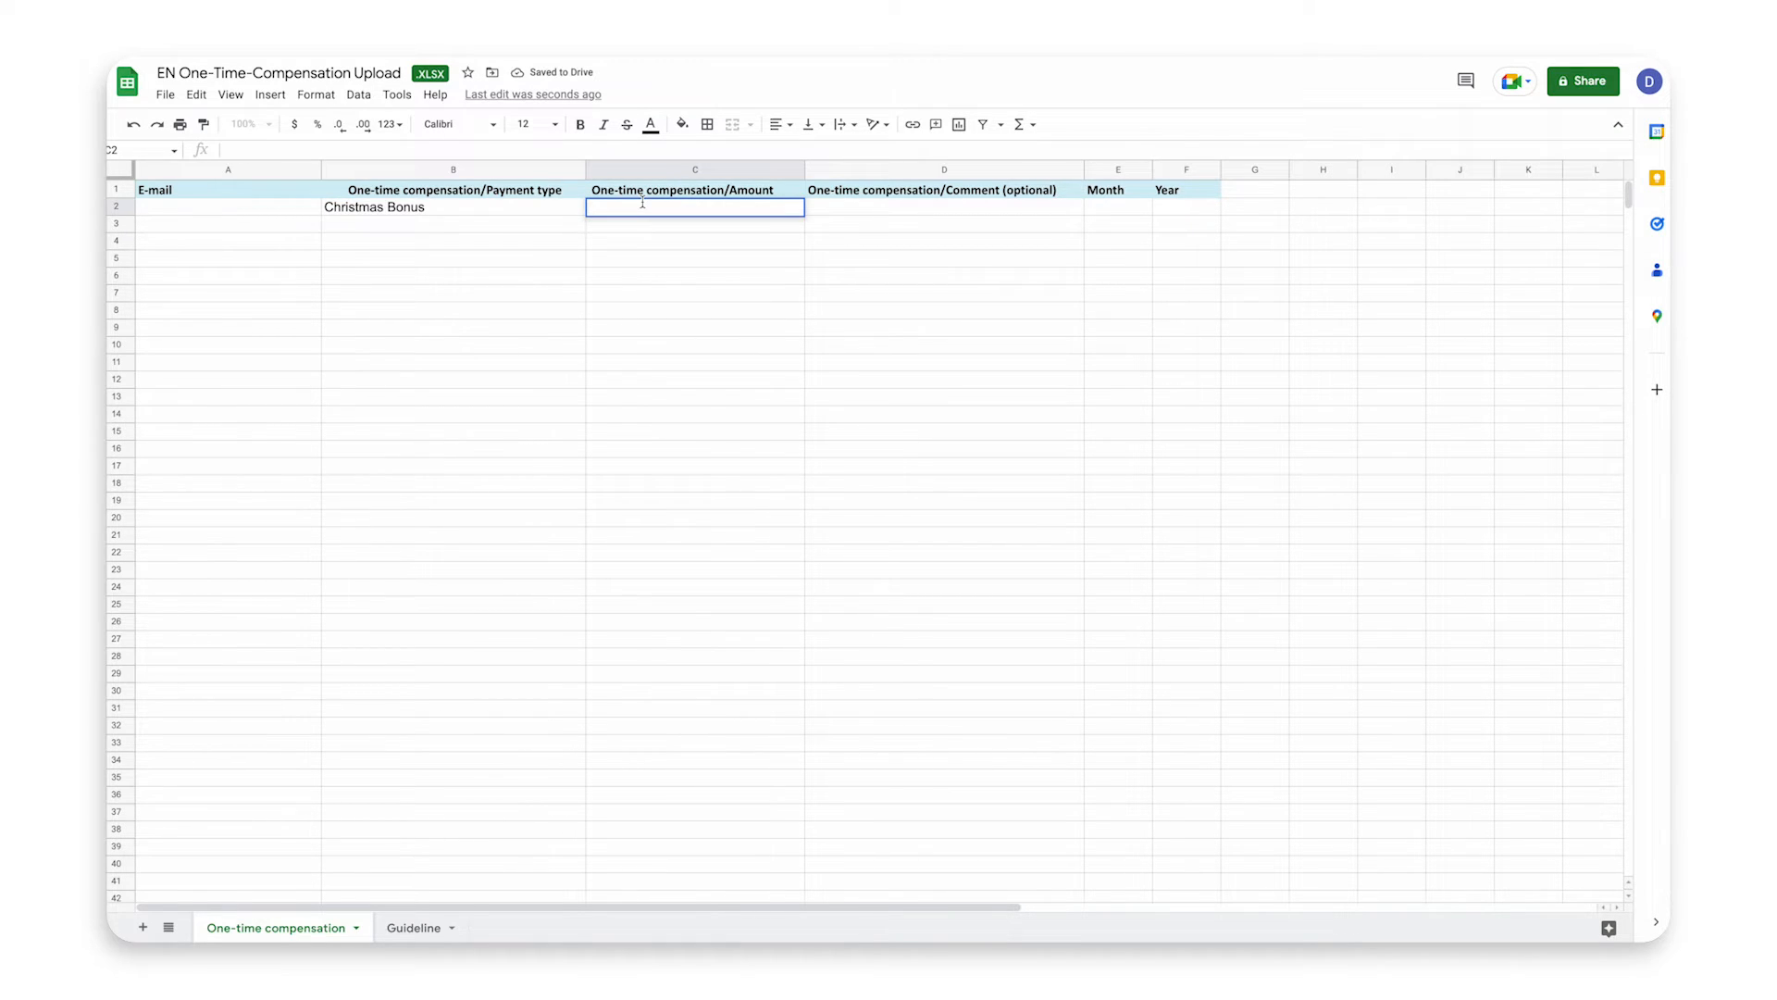
text(100)
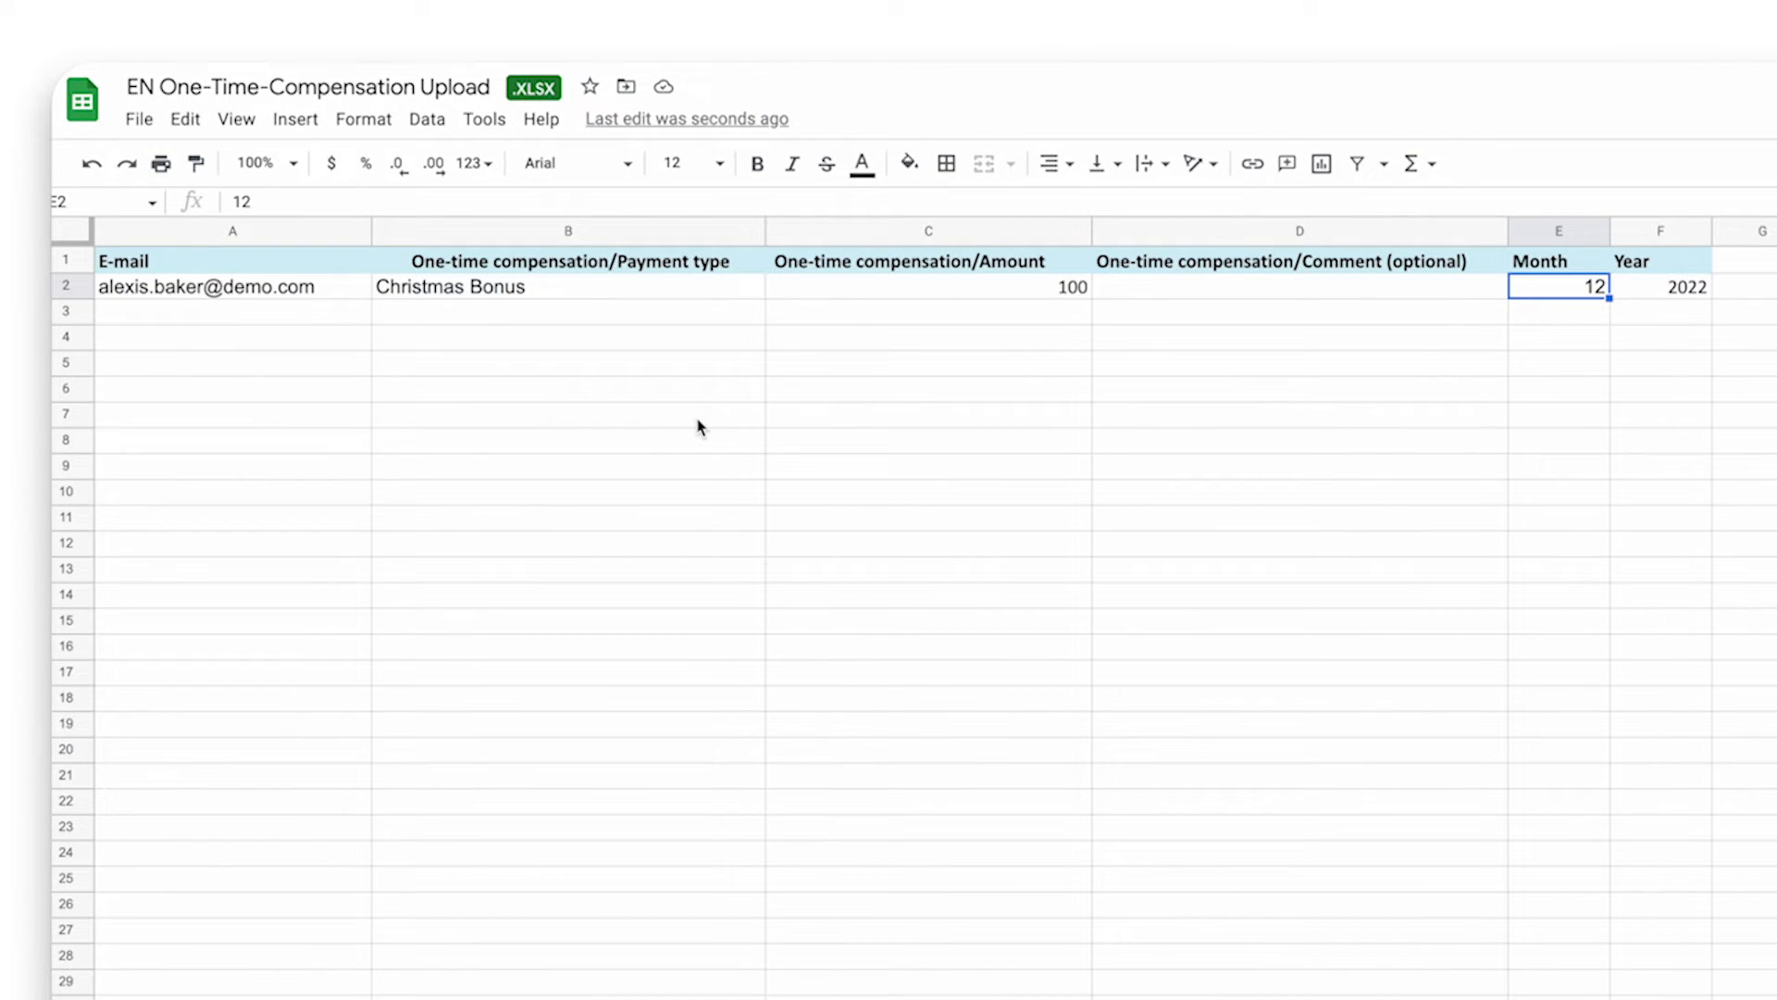
click(627, 269)
double_click(525, 286)
drag(525, 286, 392, 281)
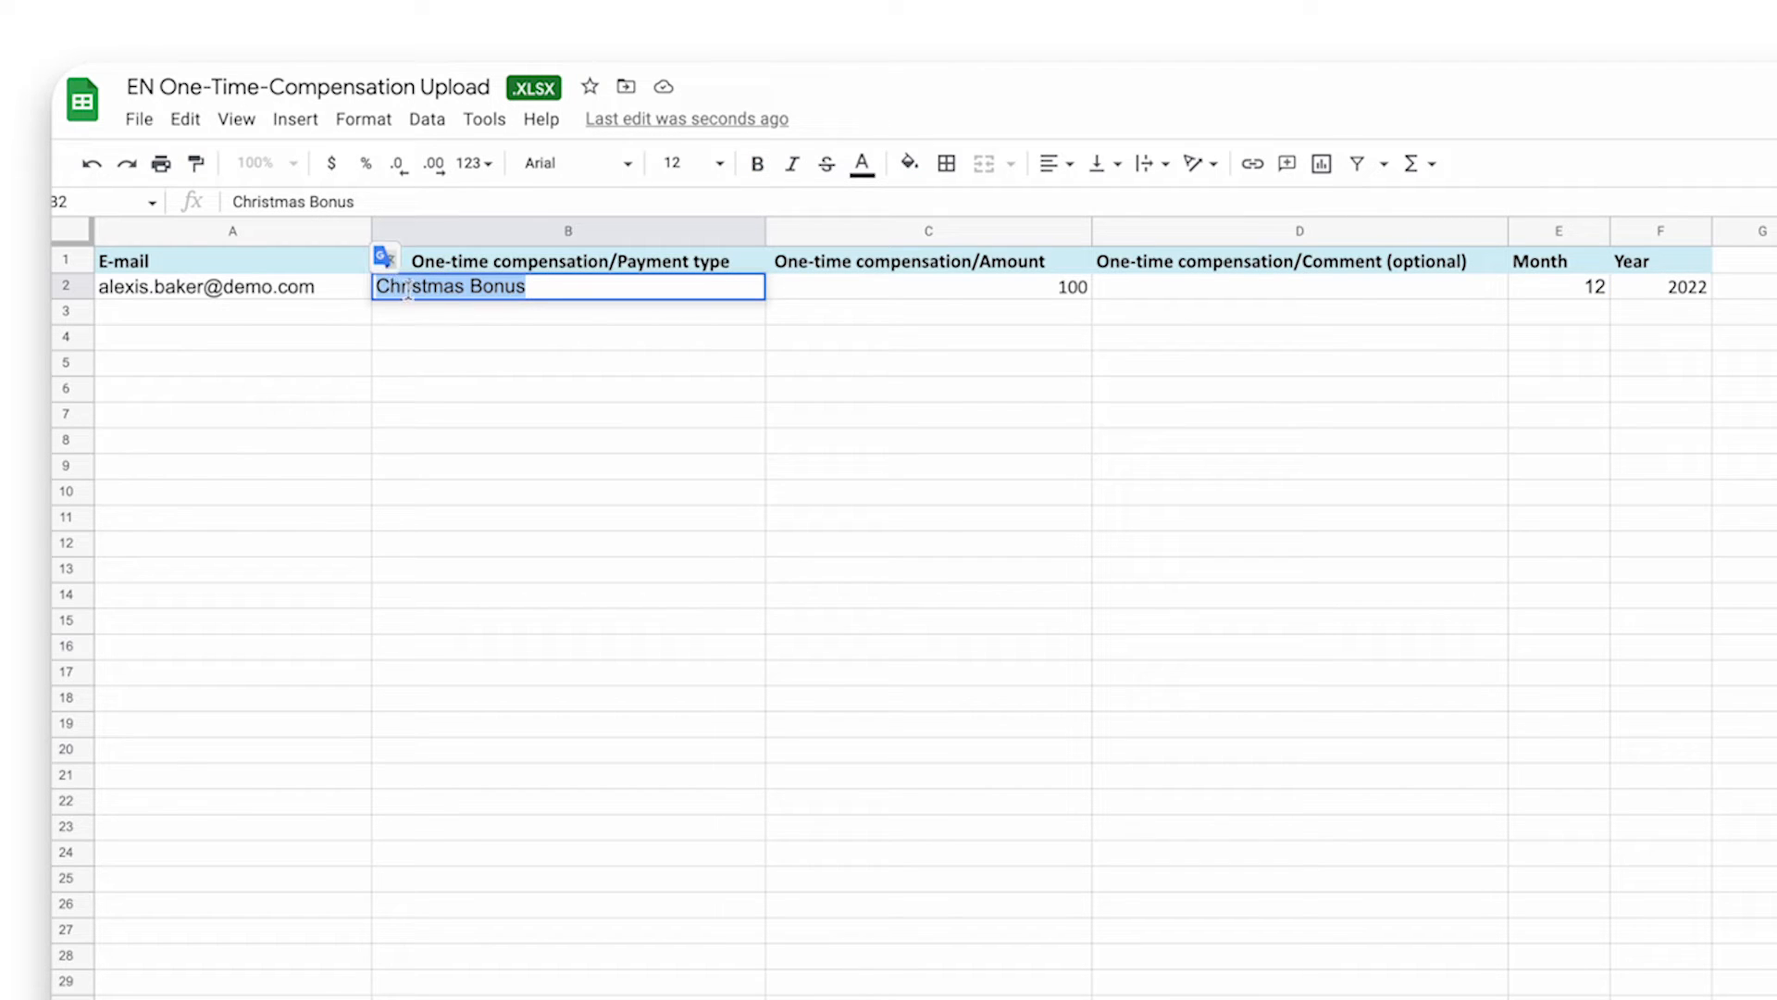
click(419, 312)
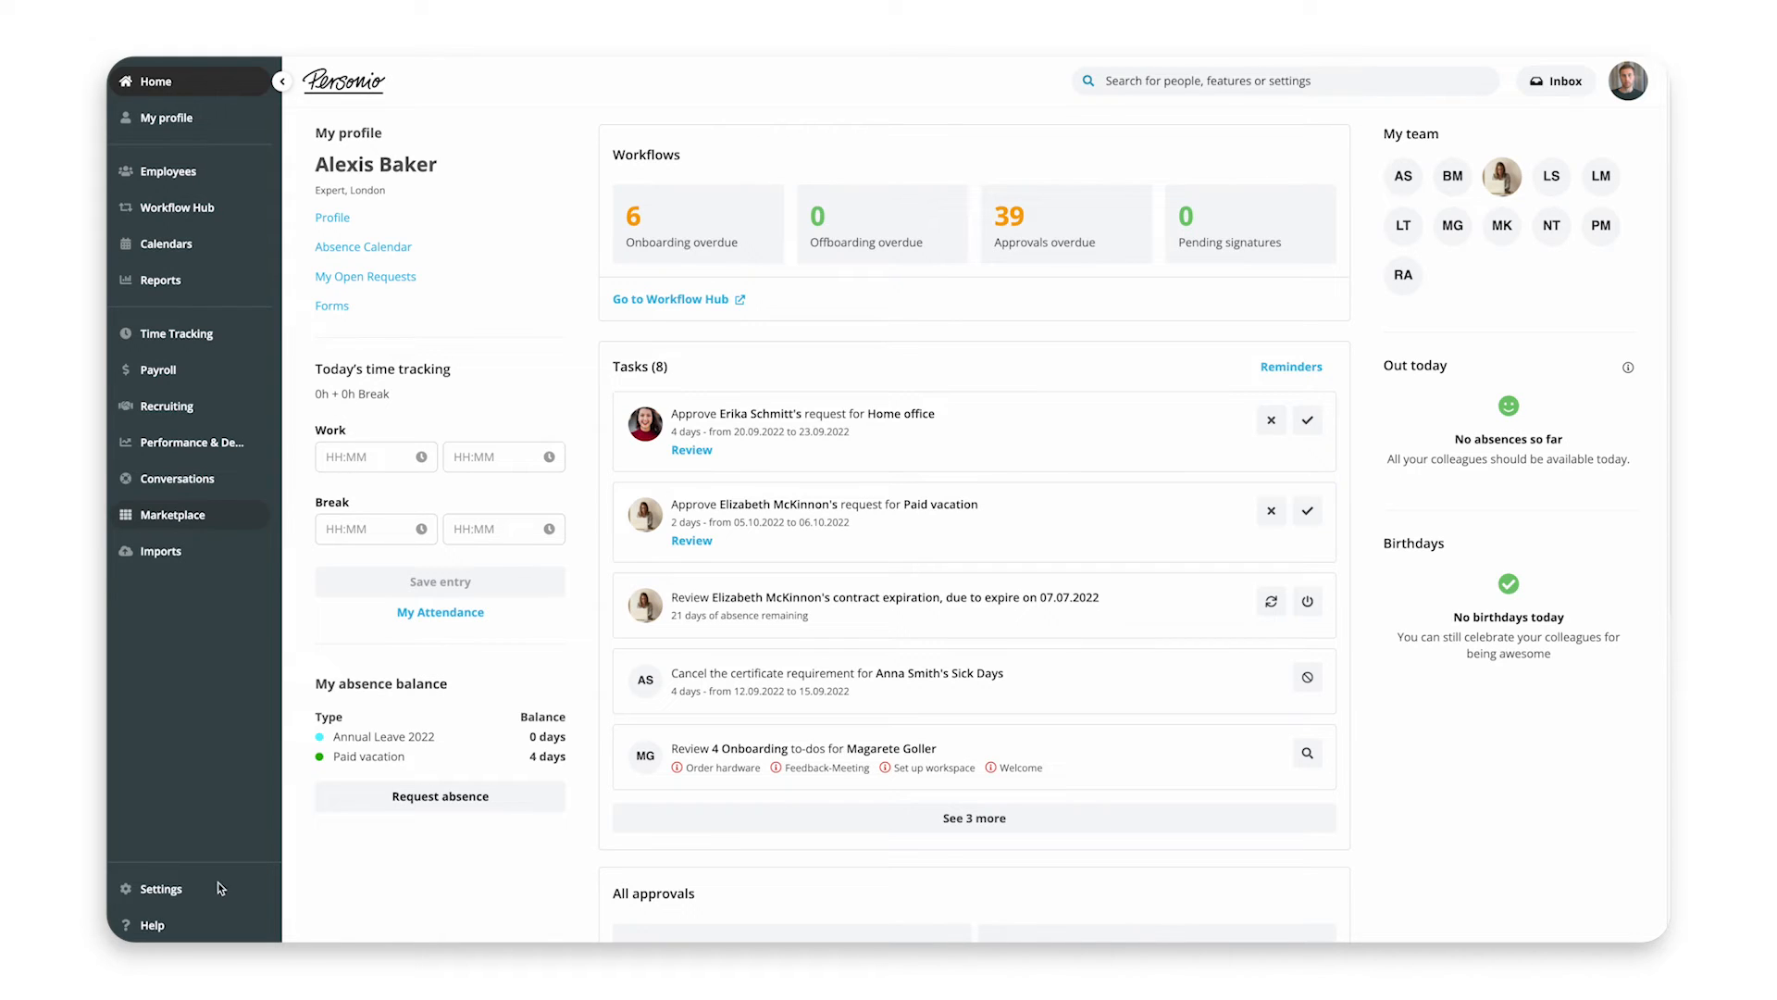
Open the Import wizard in Personio and set the upload file type to Salary upload
click(153, 553)
click(962, 216)
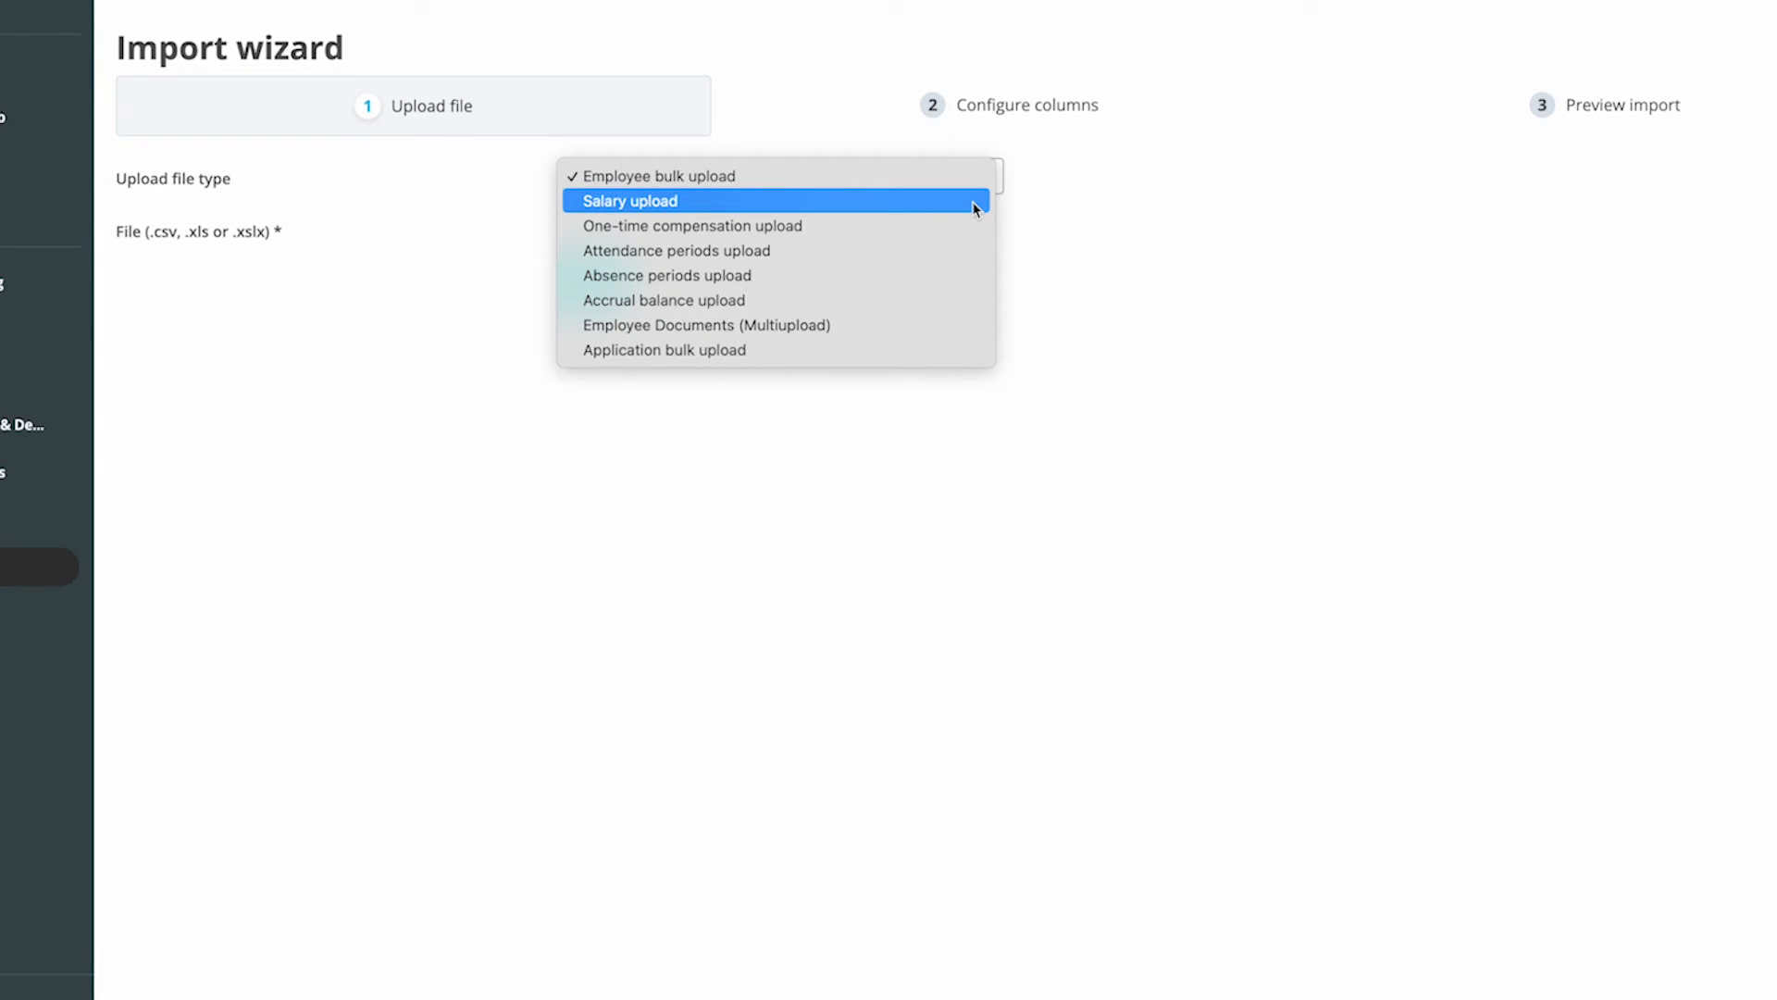
click(976, 201)
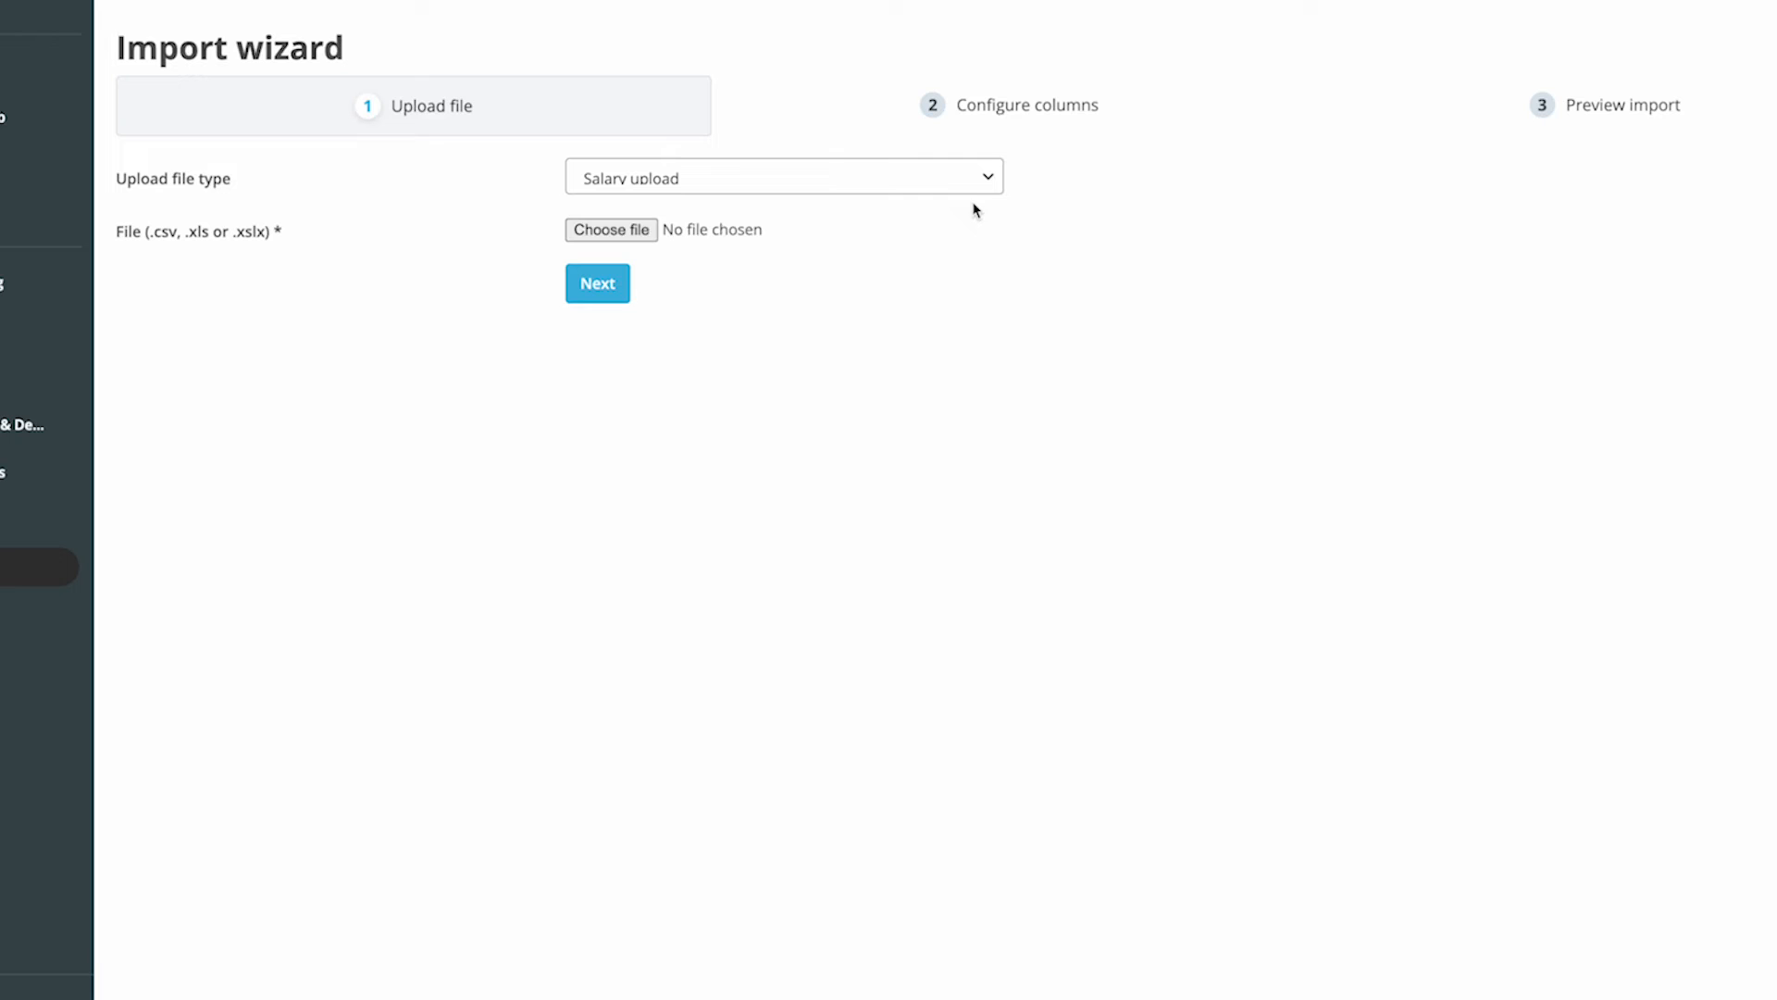
click(972, 178)
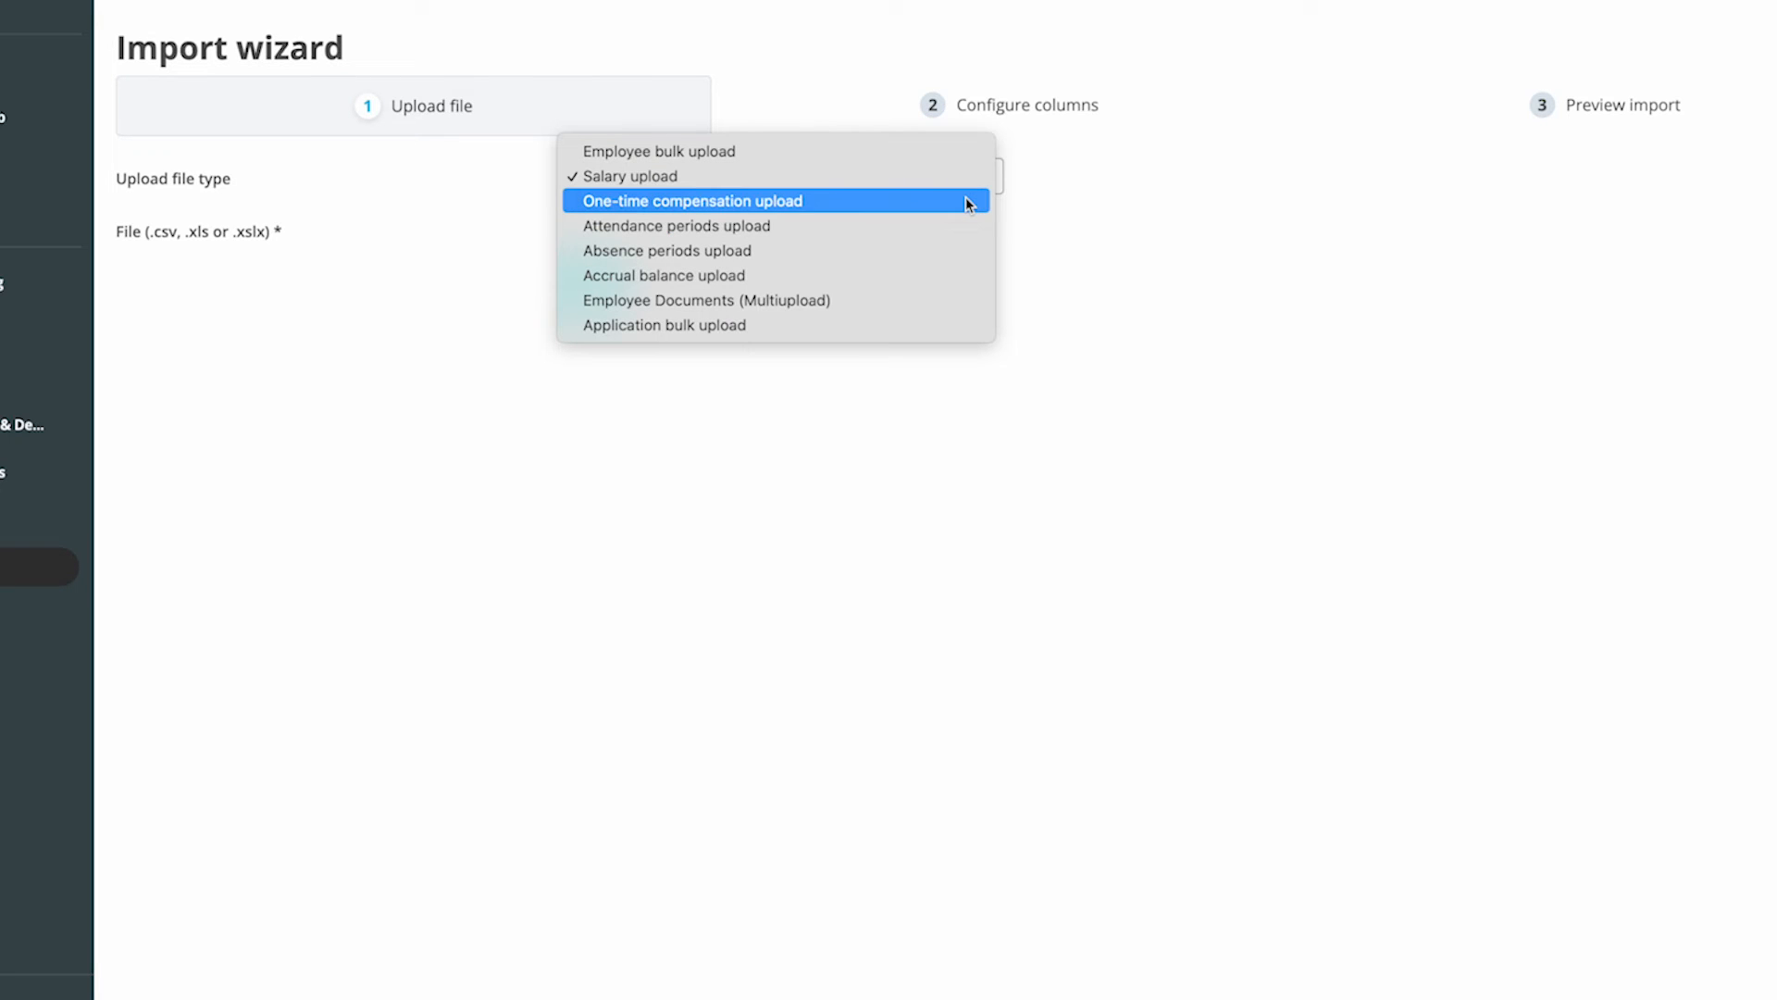
click(966, 201)
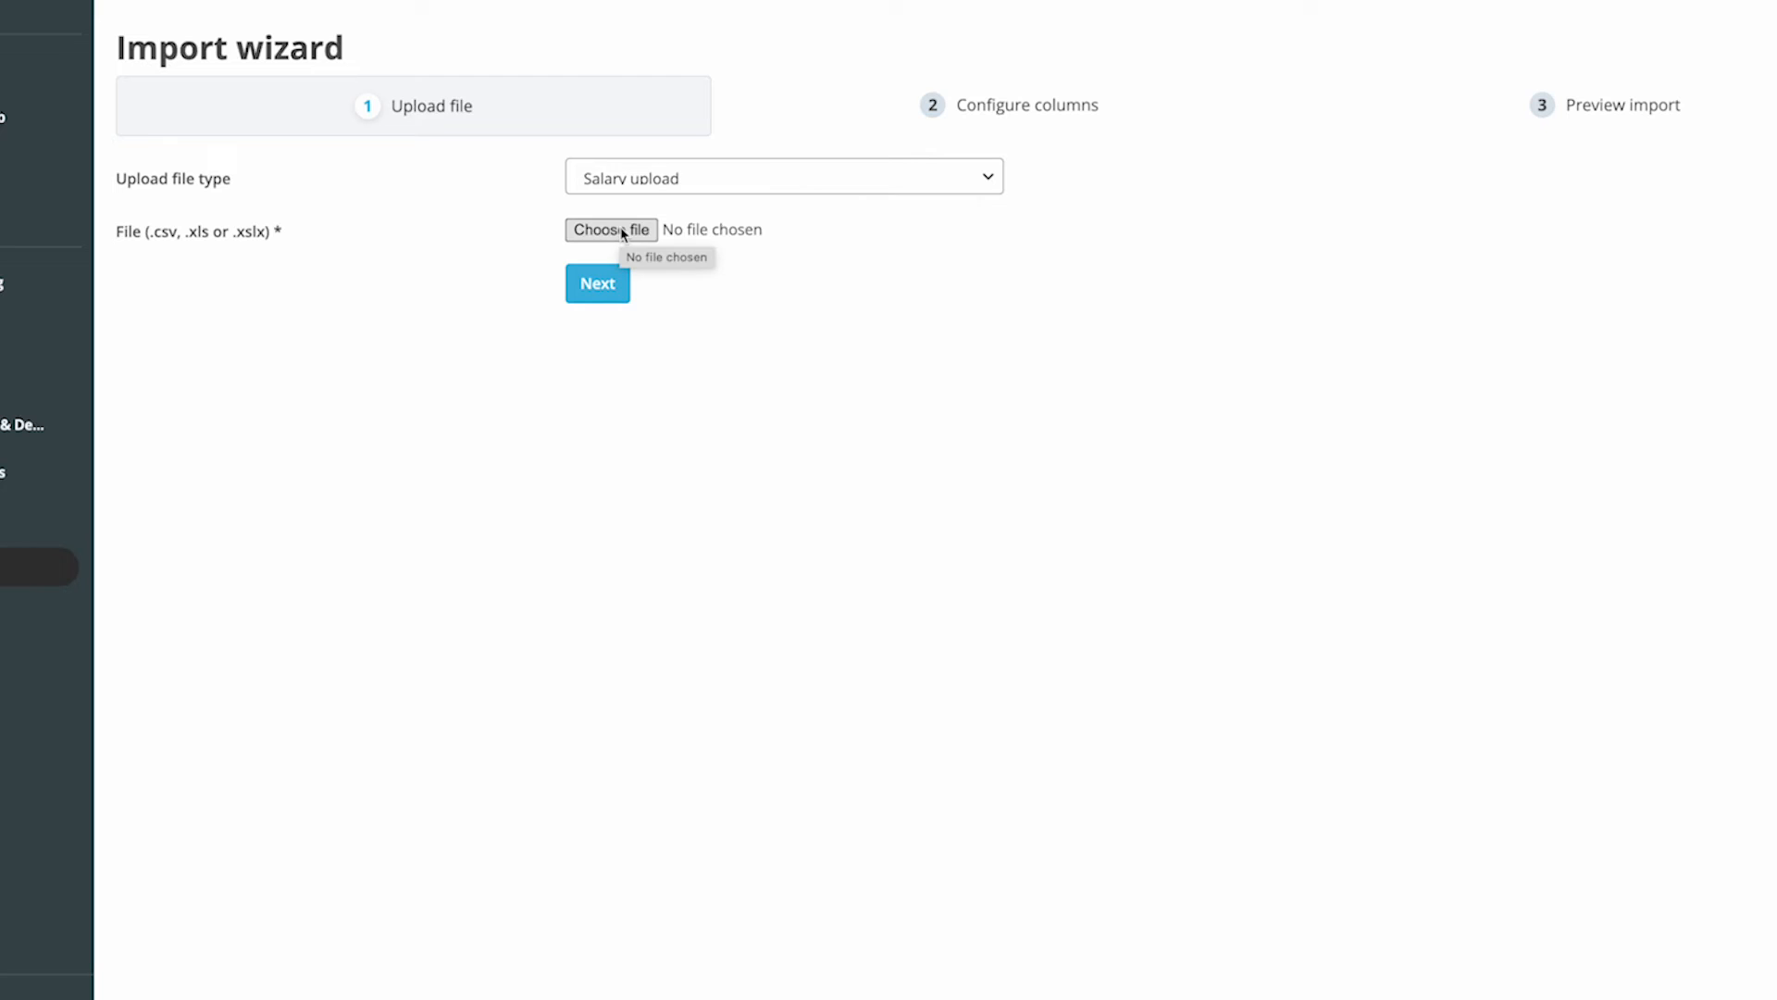
Upload Completed EN Salary Data Upload.xlsx from the FilledIn folder and proceed to the column configuration
click(611, 229)
click(439, 243)
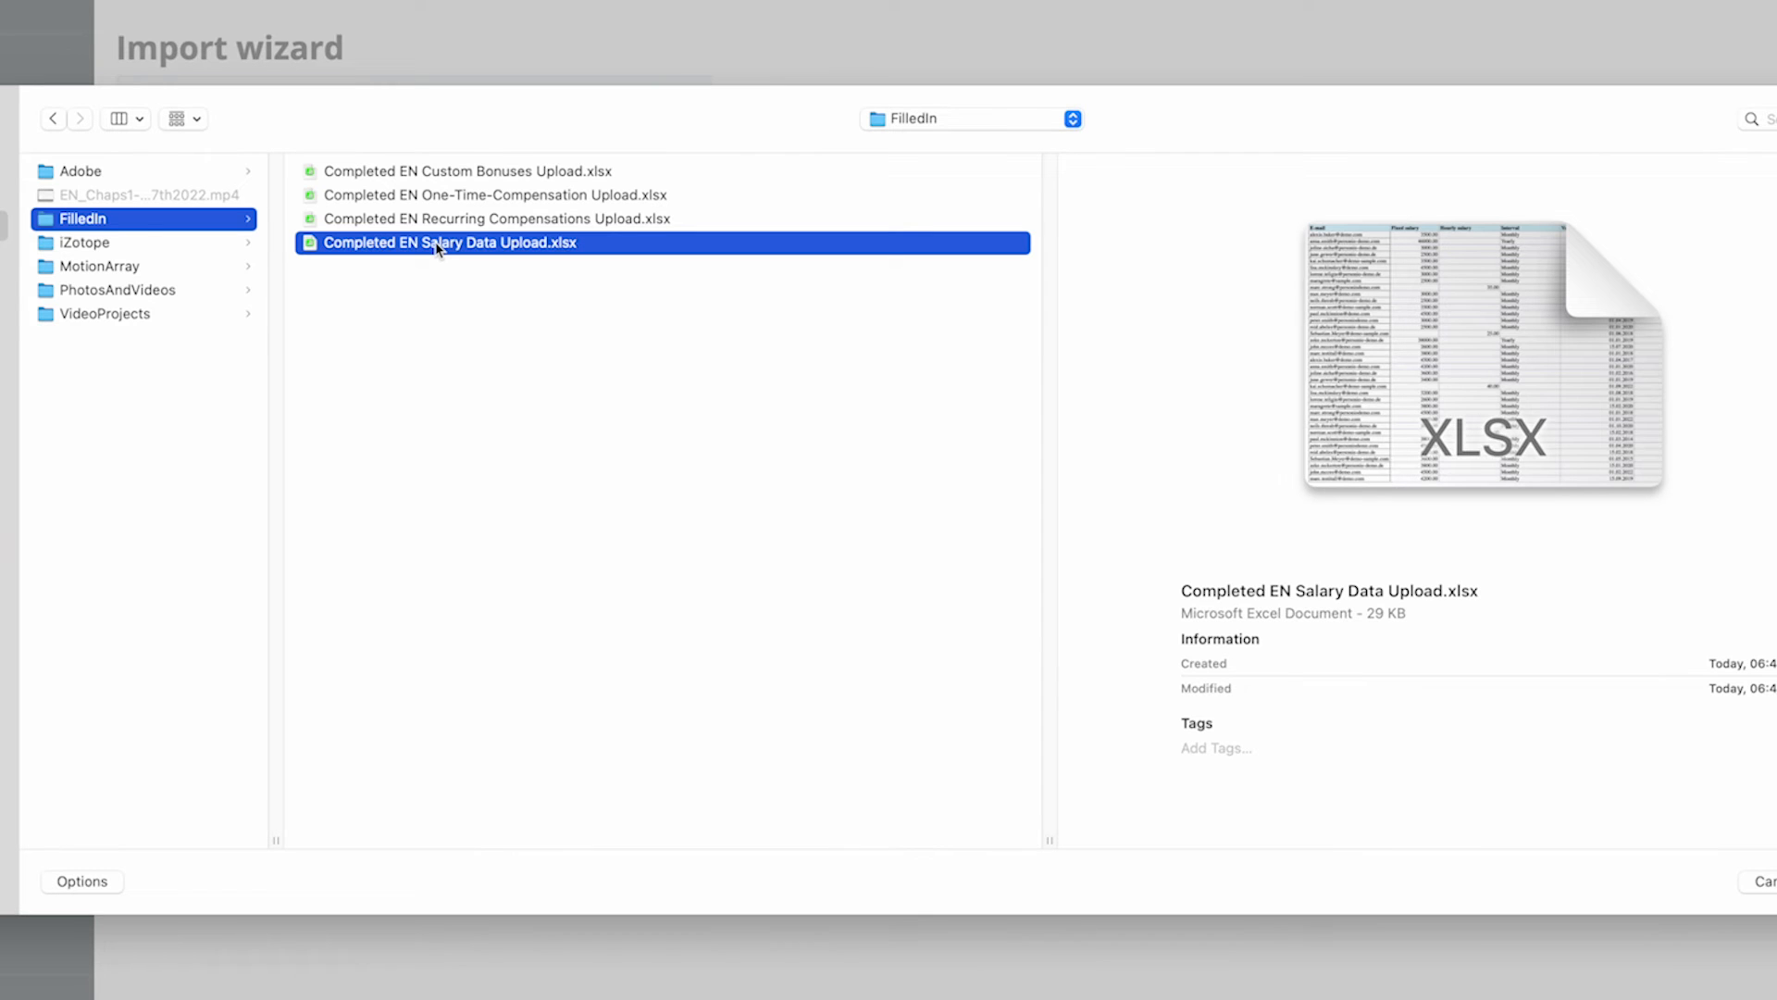
double_click(438, 245)
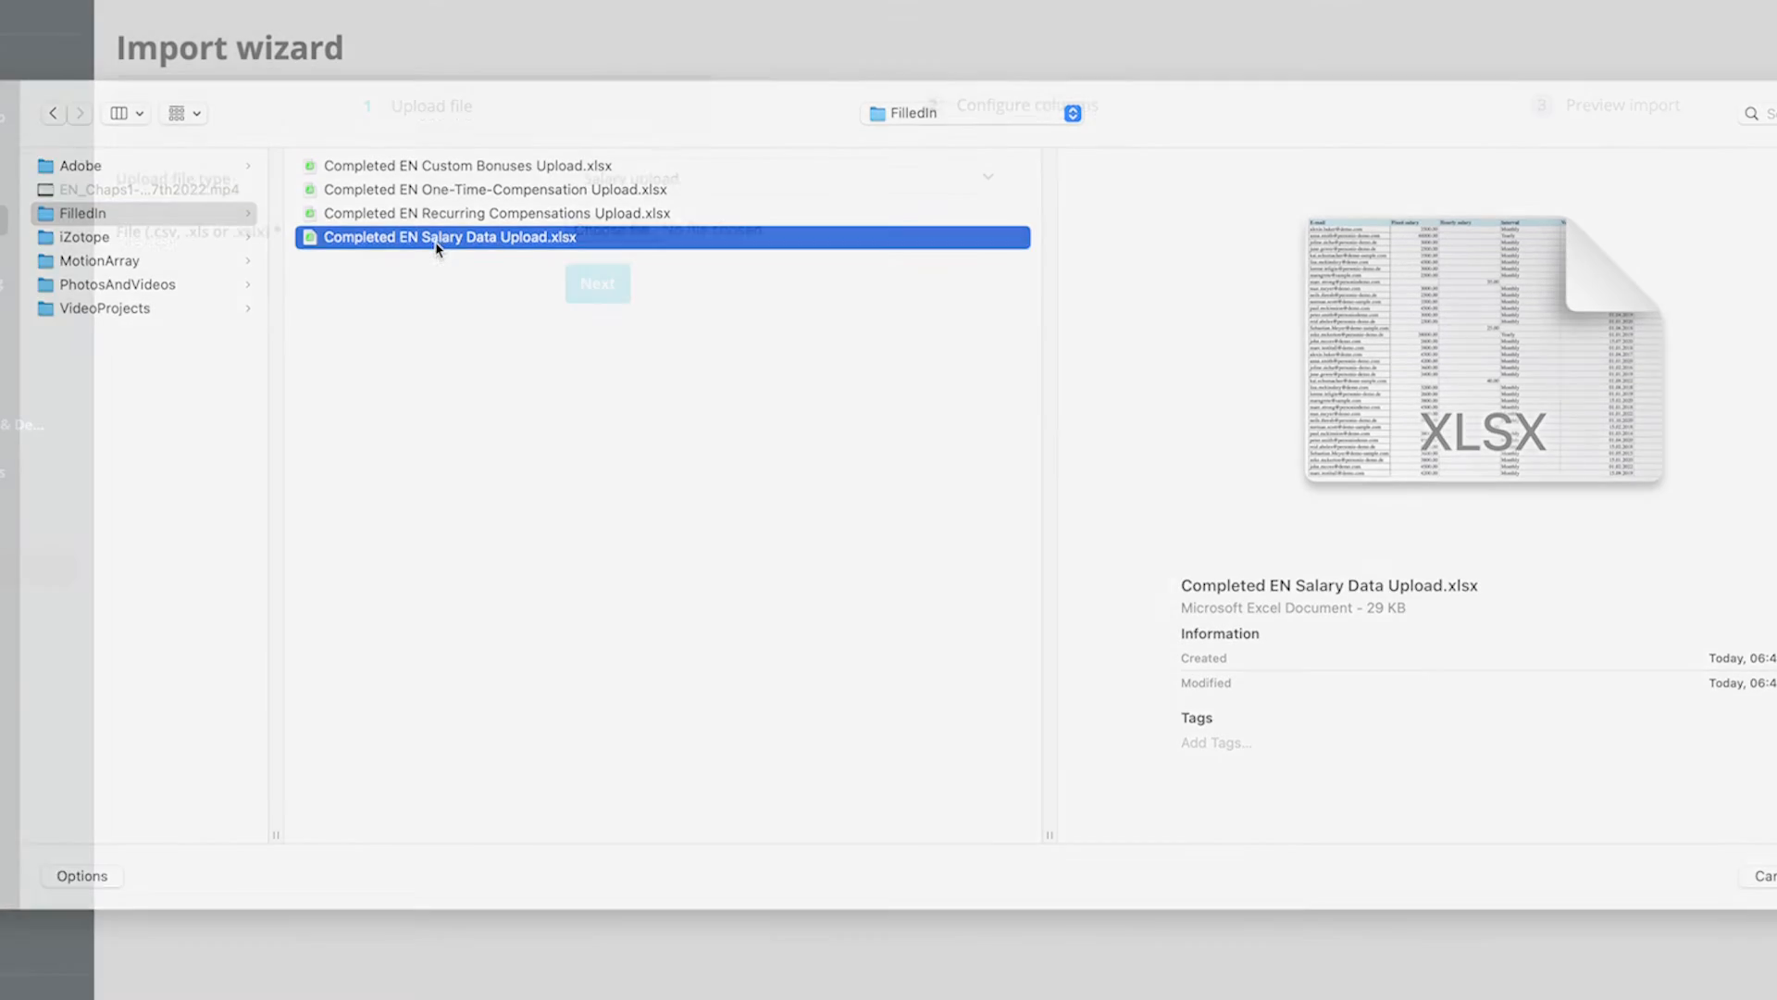
click(611, 278)
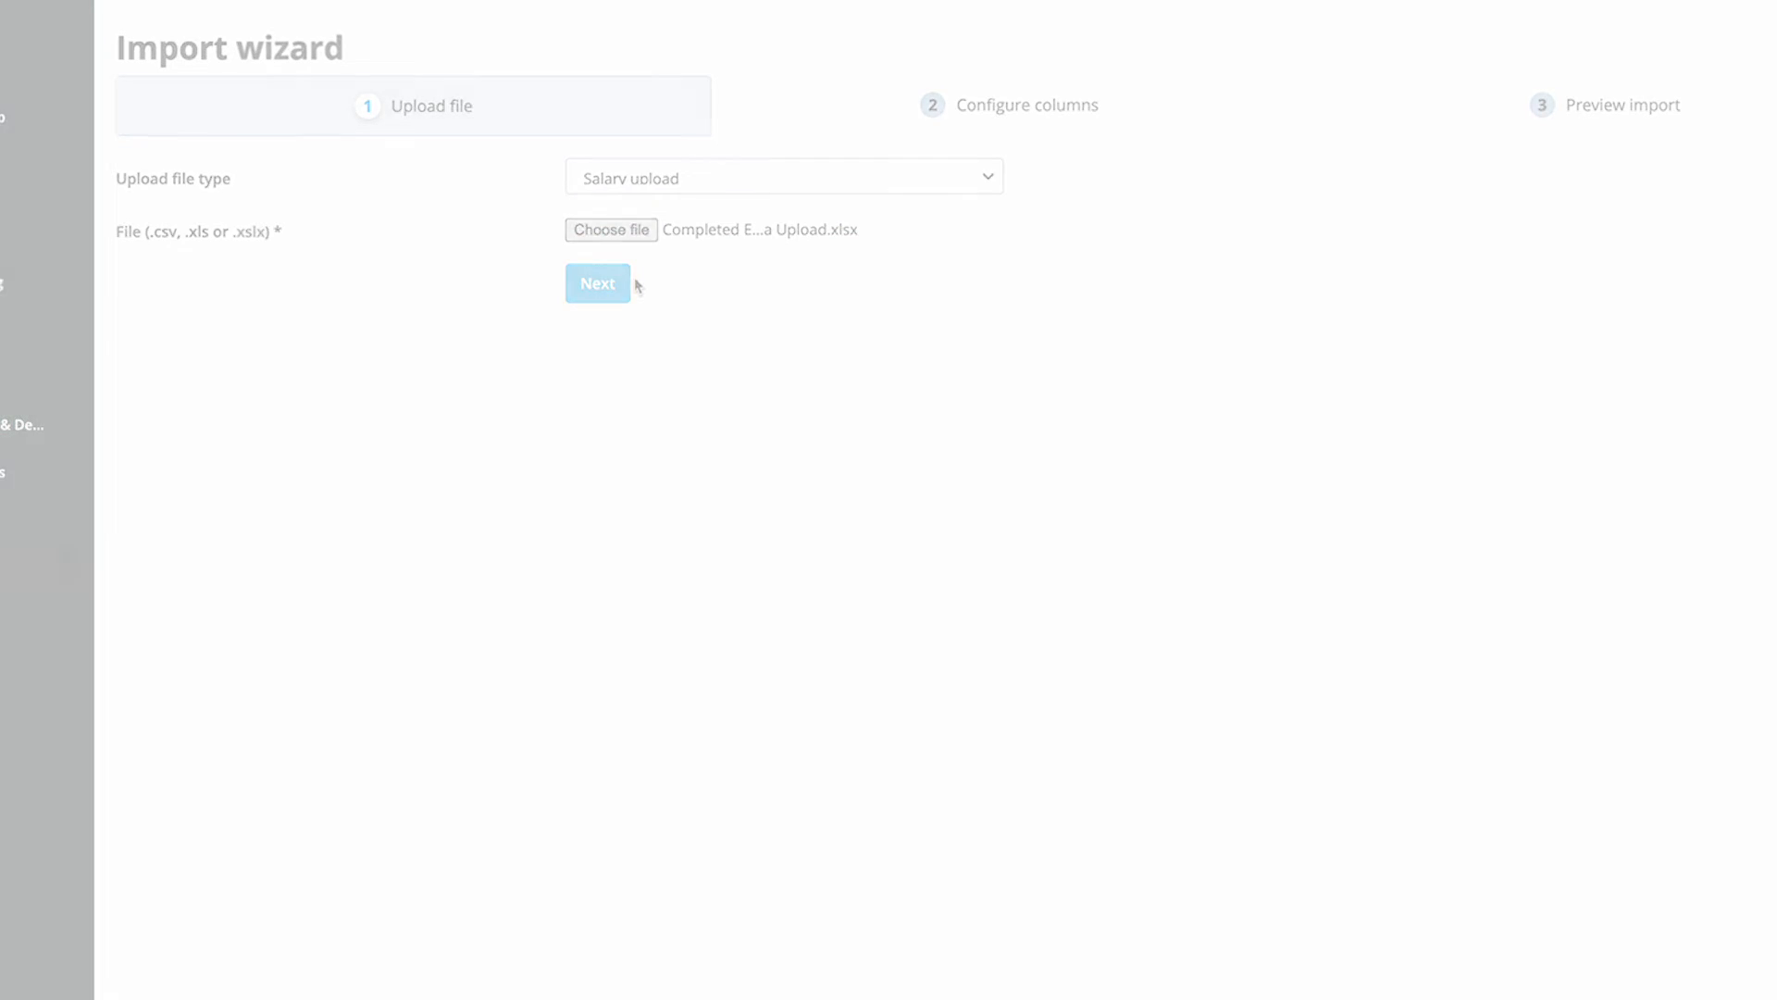
Map the file's Fixed salary column to the Fixed salary attribute and proceed to the import preview
click(814, 235)
click(800, 401)
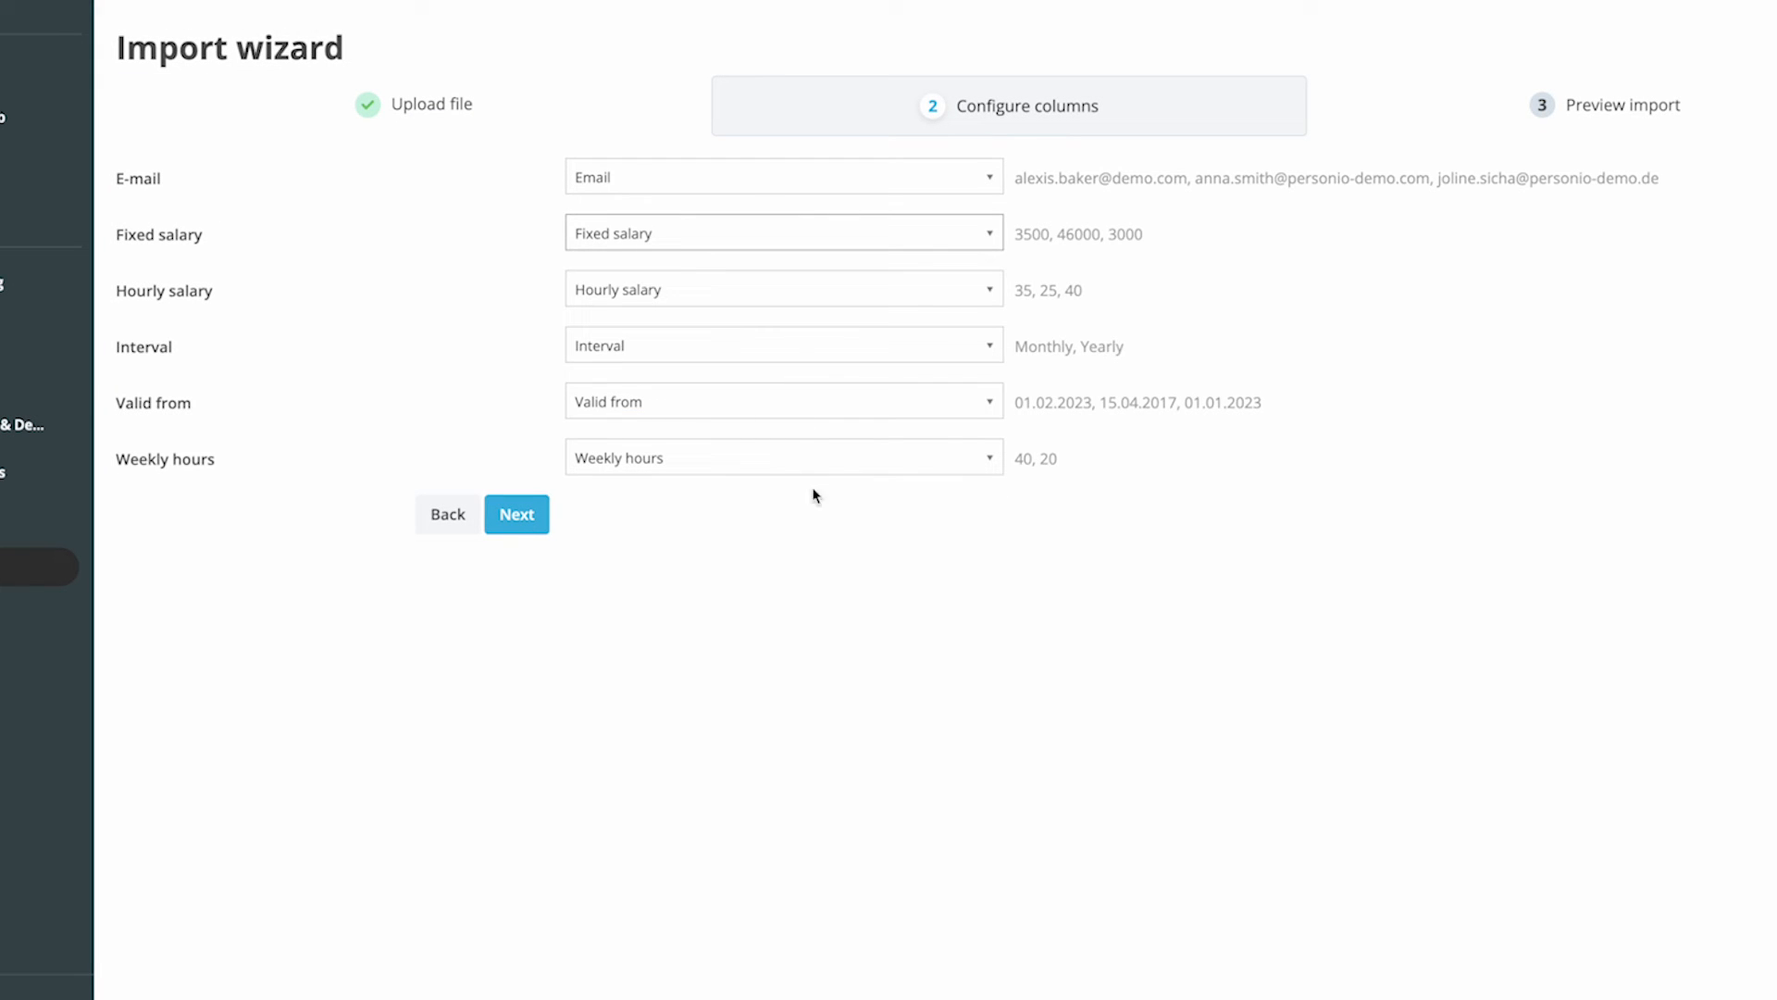
click(500, 525)
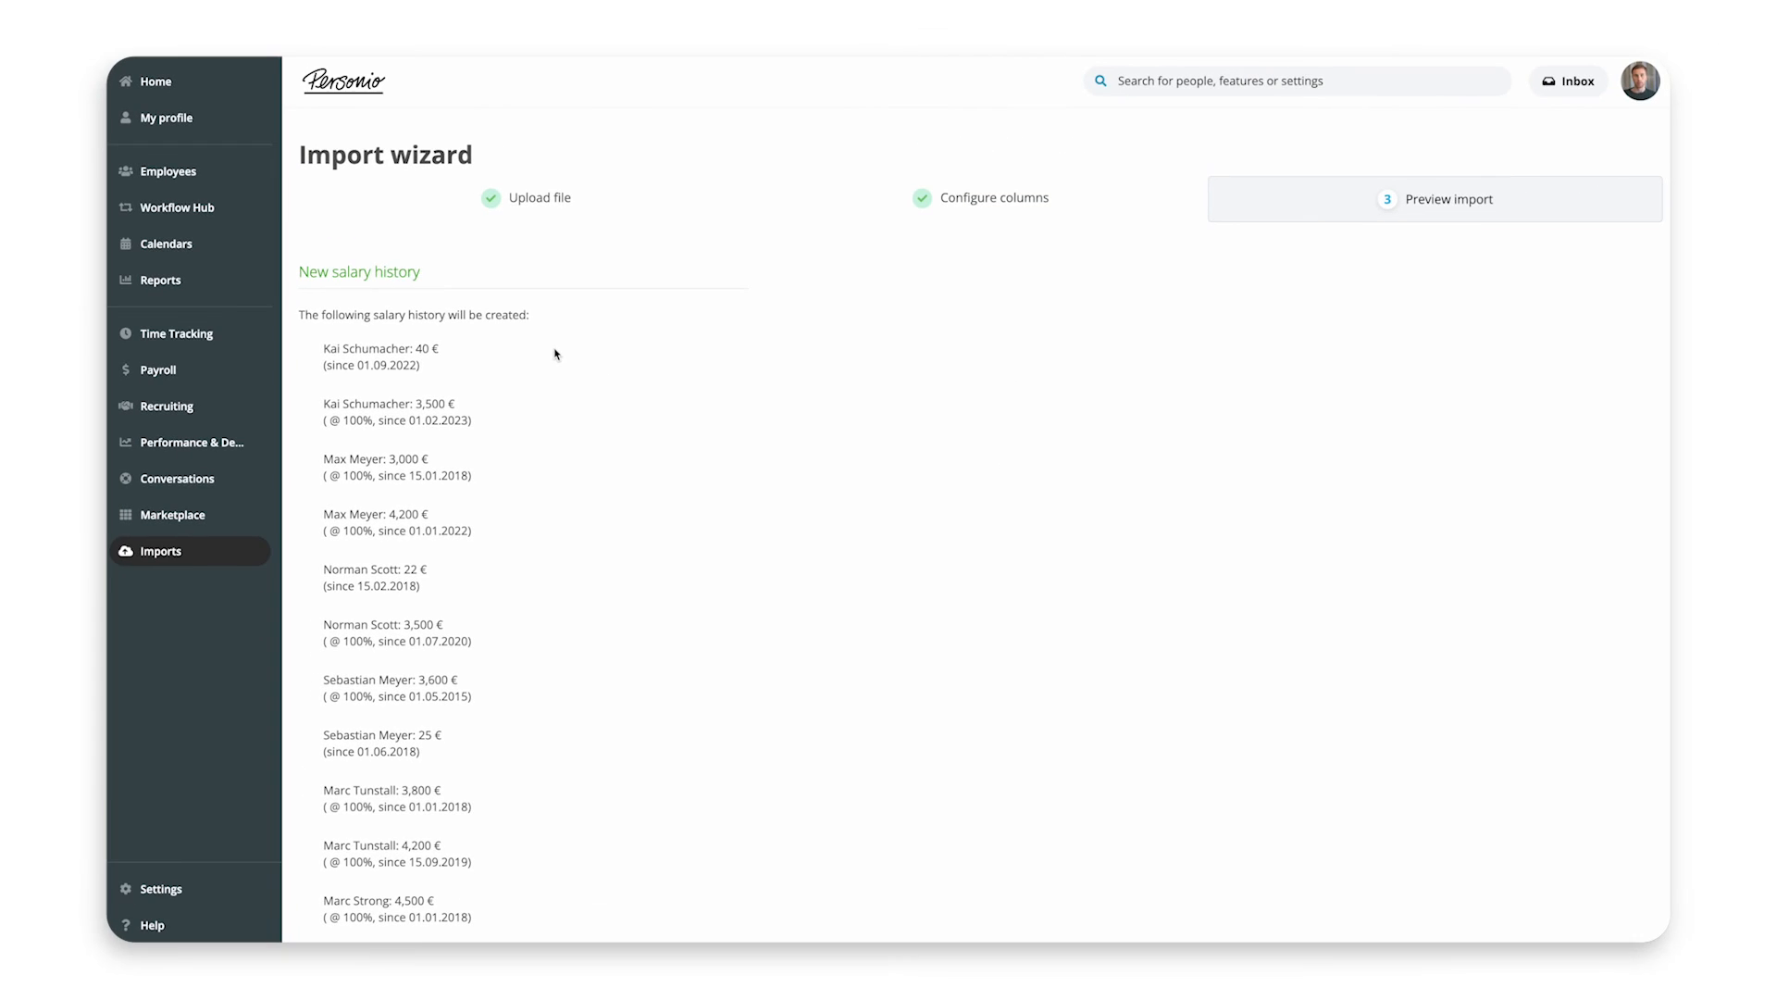
Review the new salary history entries in the import preview and return to the column configuration
scroll(555, 353, down, 15)
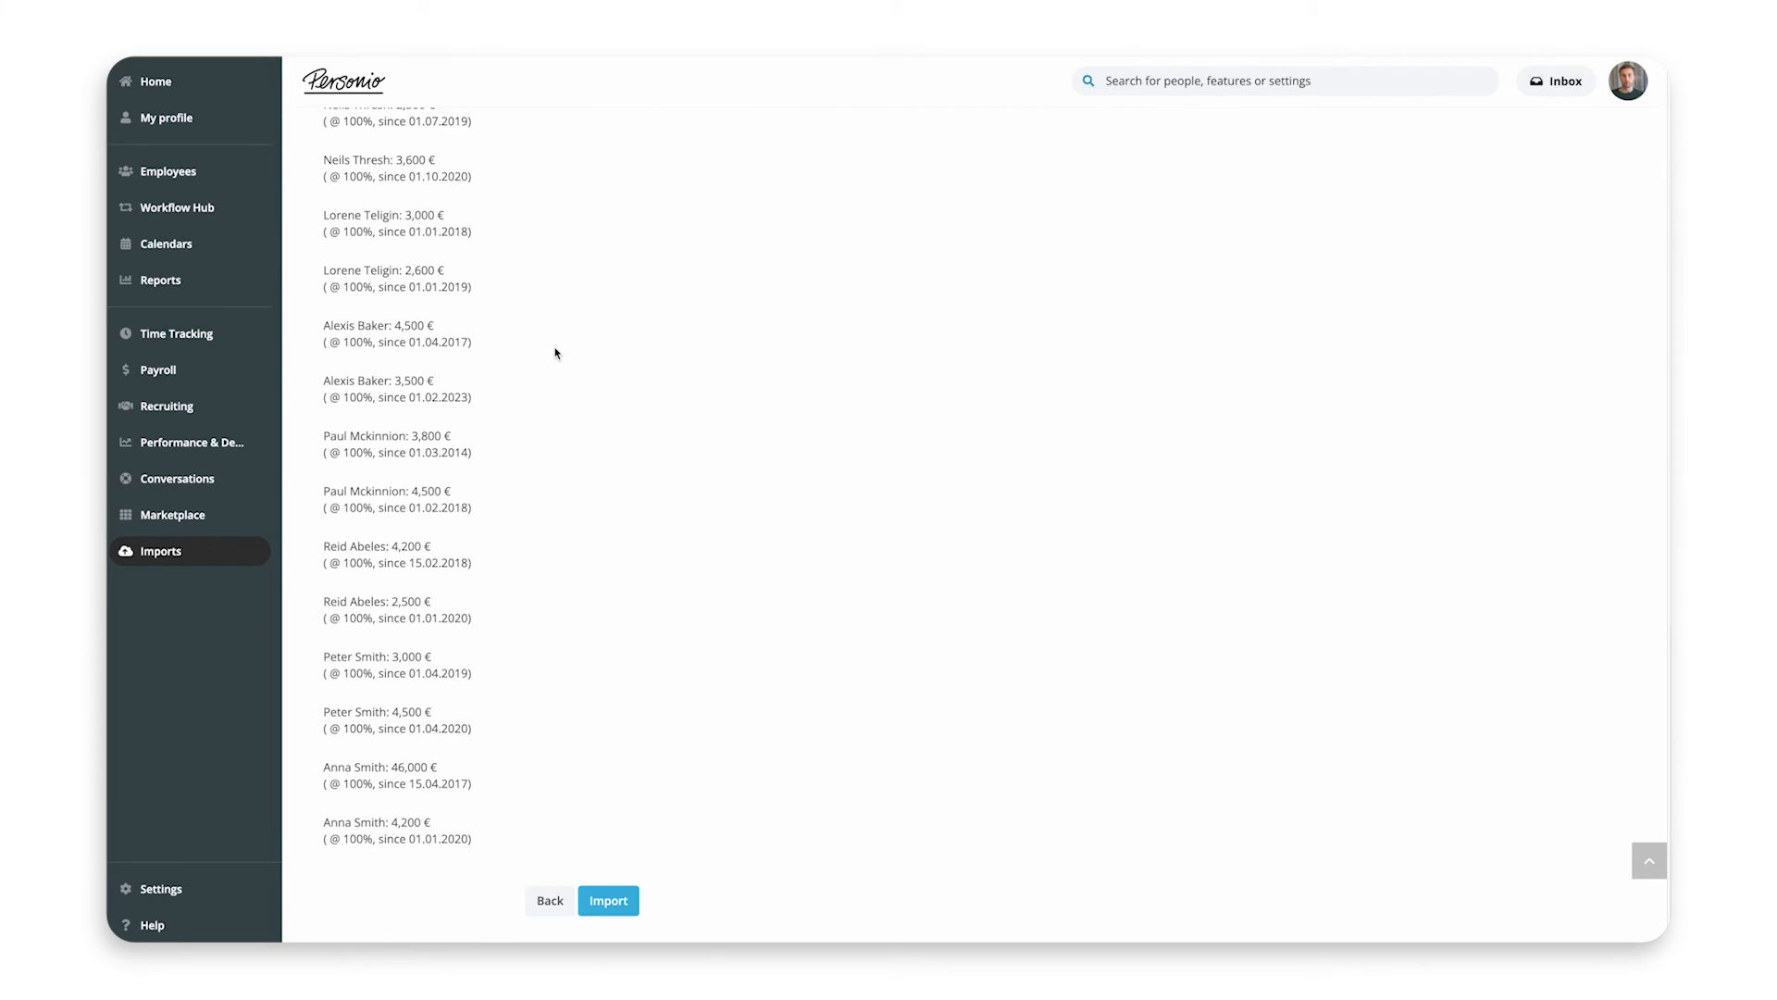
scroll(556, 353, up, 8)
scroll(556, 352, down, 8)
click(552, 901)
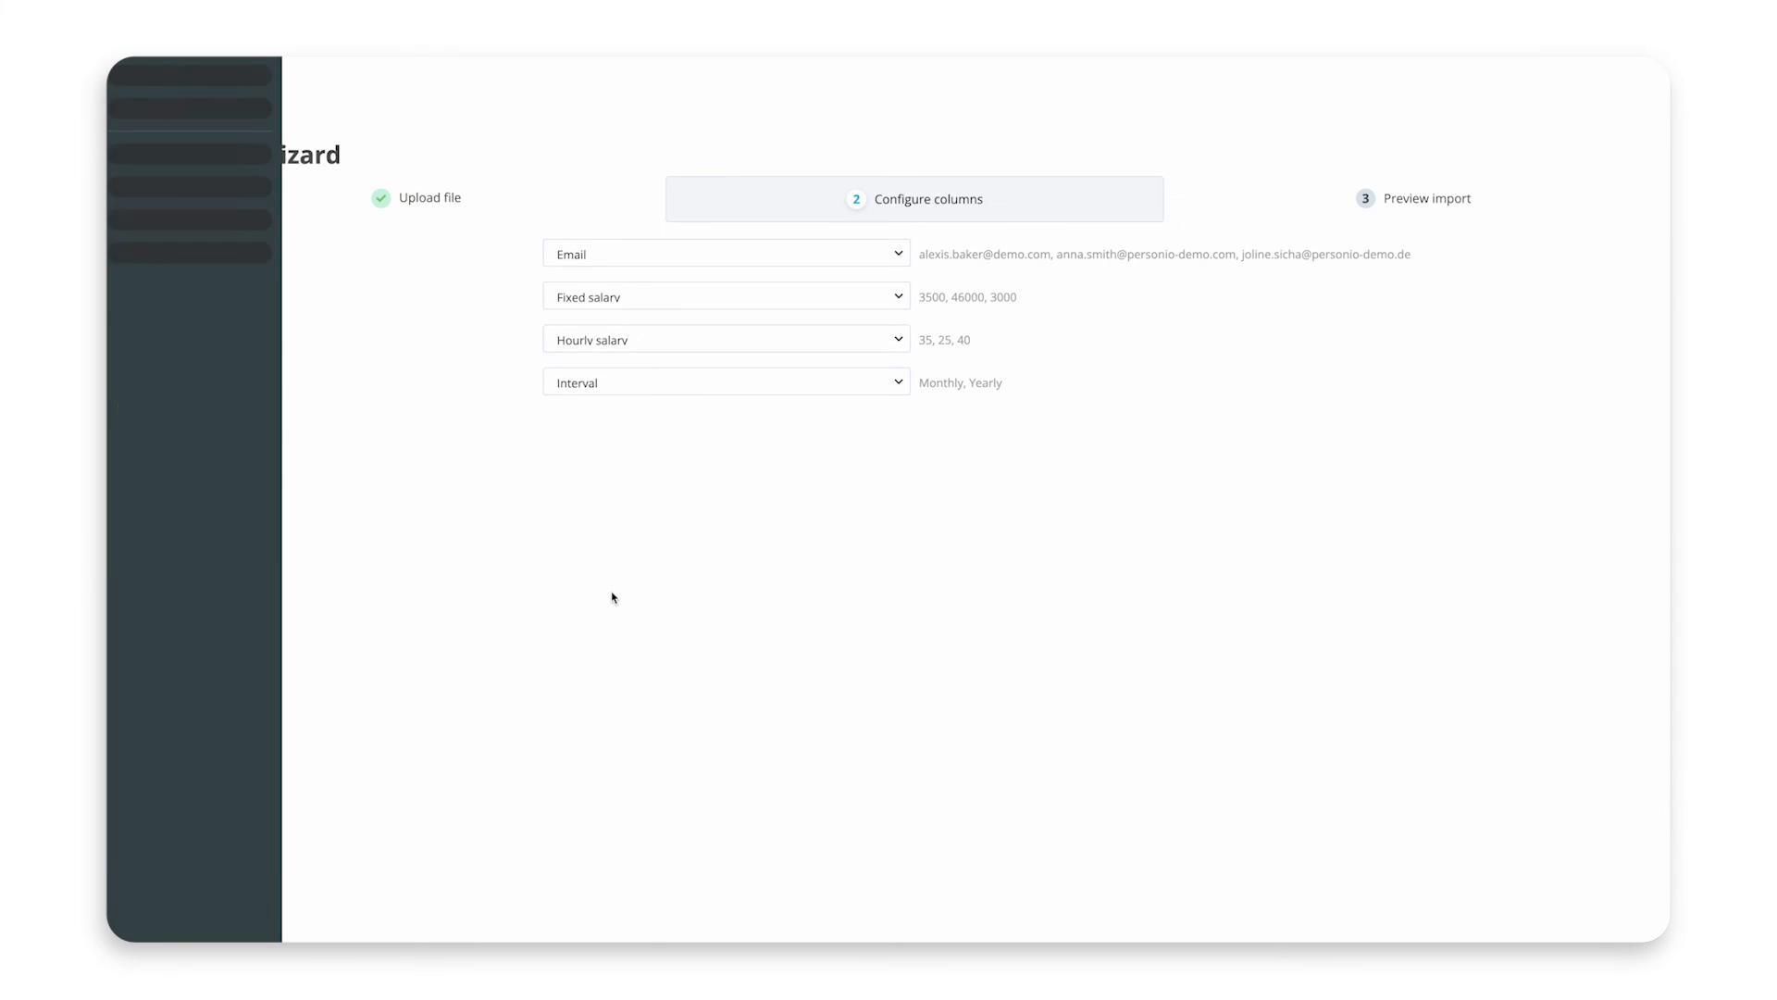